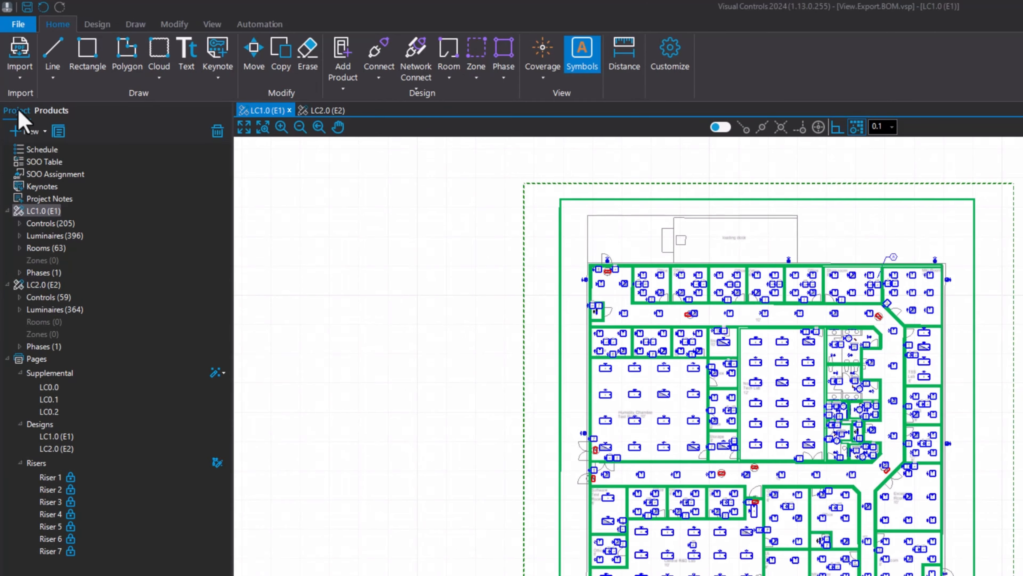
# - Open the project schedule with controls shown and group its products by room
pyautogui.doubleClick(34, 150)
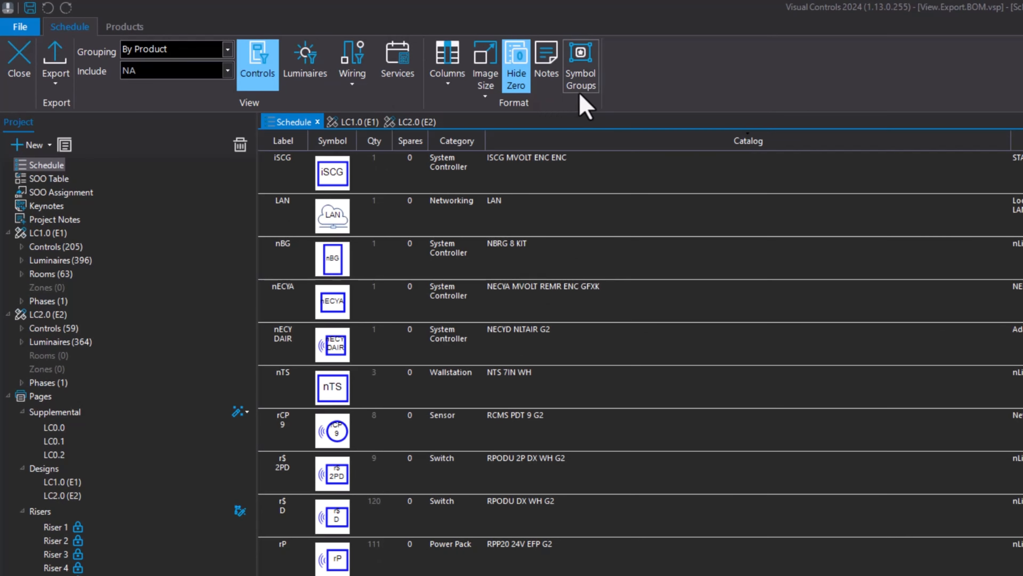
pyautogui.click(264, 87)
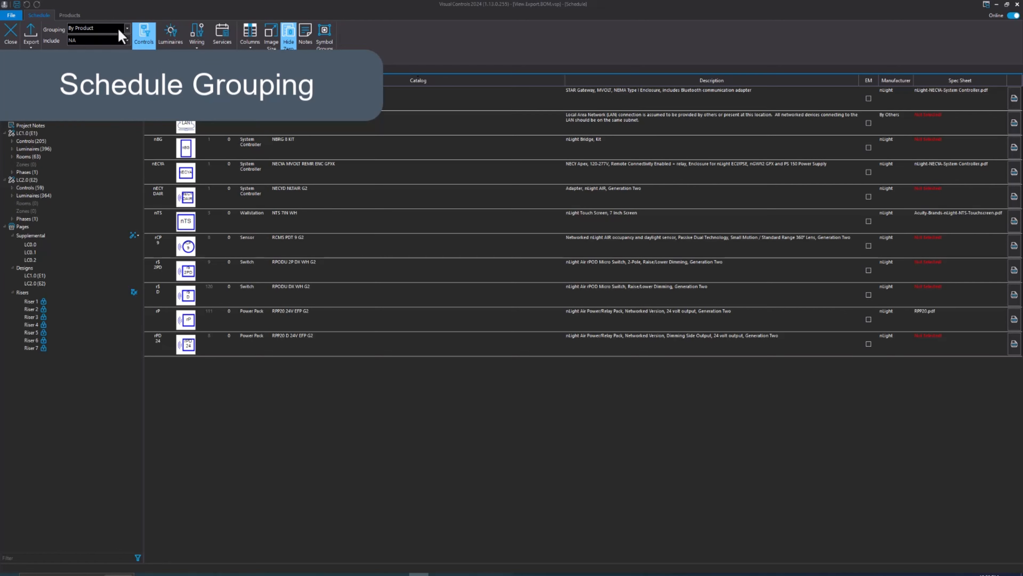
pyautogui.click(119, 31)
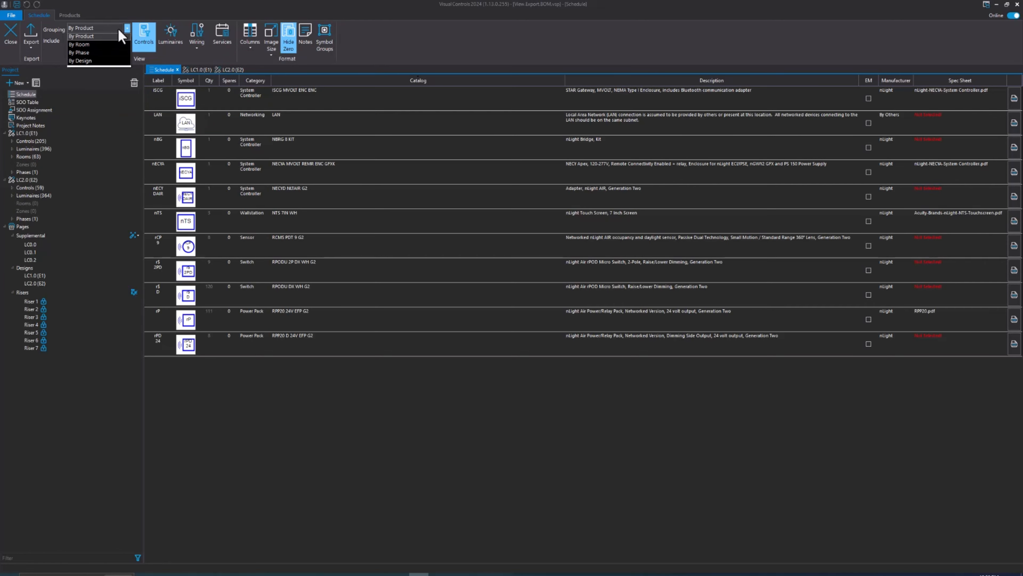
pyautogui.click(102, 46)
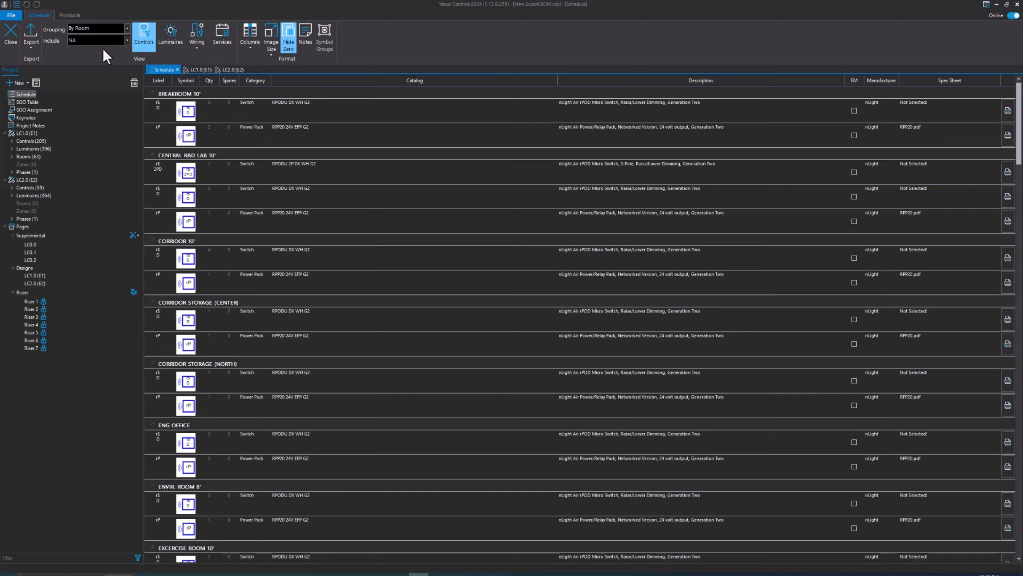
# - Collapse the schedule's room groups from Breakroom 10' through Corridor Storage (Center)
pyautogui.click(152, 94)
pyautogui.click(152, 106)
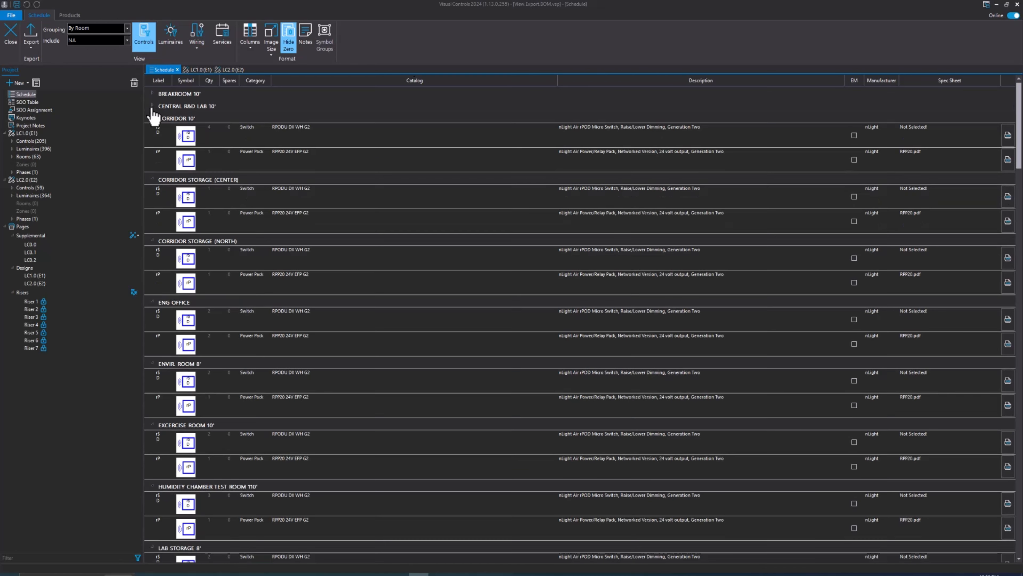
pyautogui.click(152, 118)
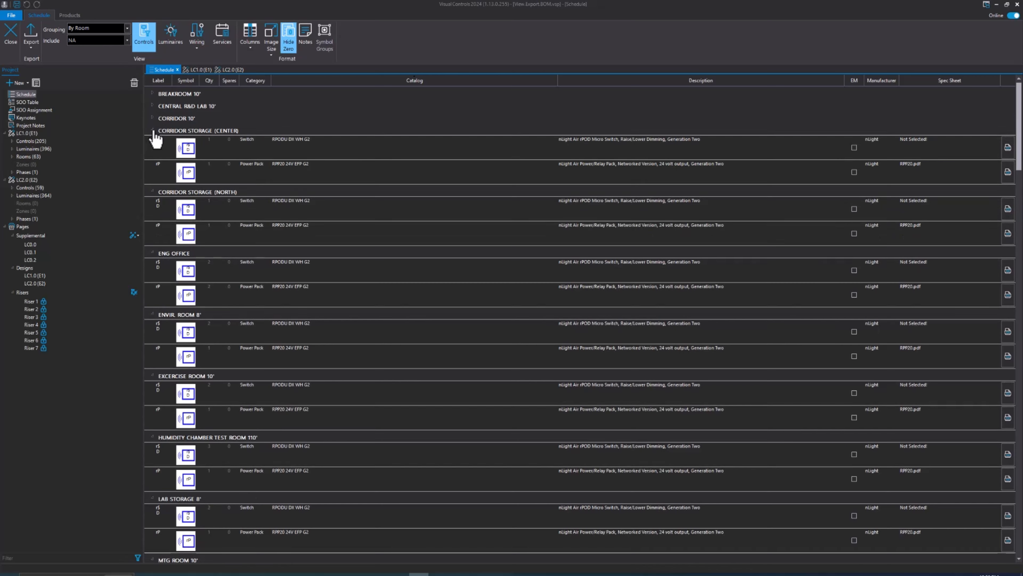
pyautogui.click(152, 131)
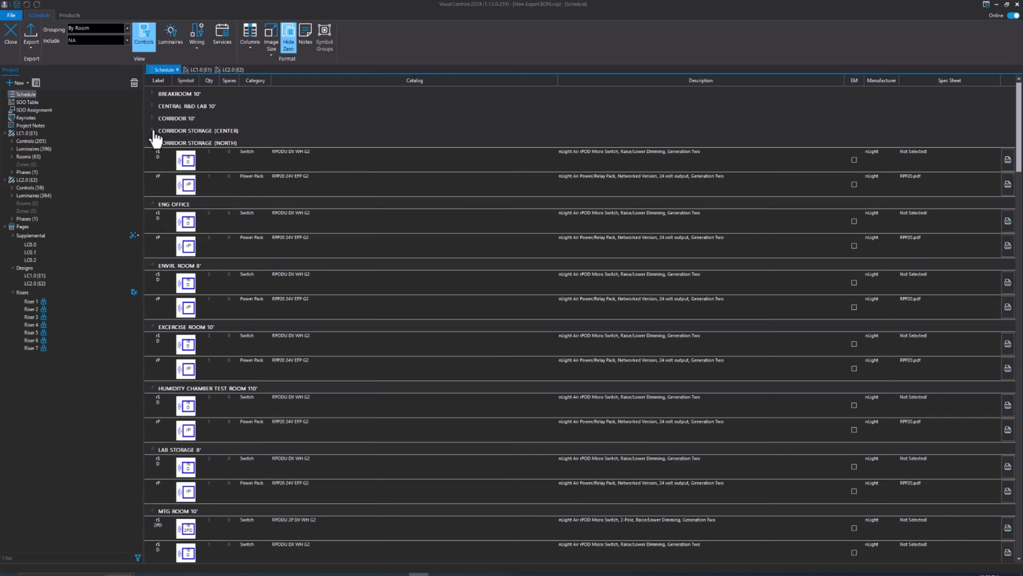
pyautogui.click(154, 94)
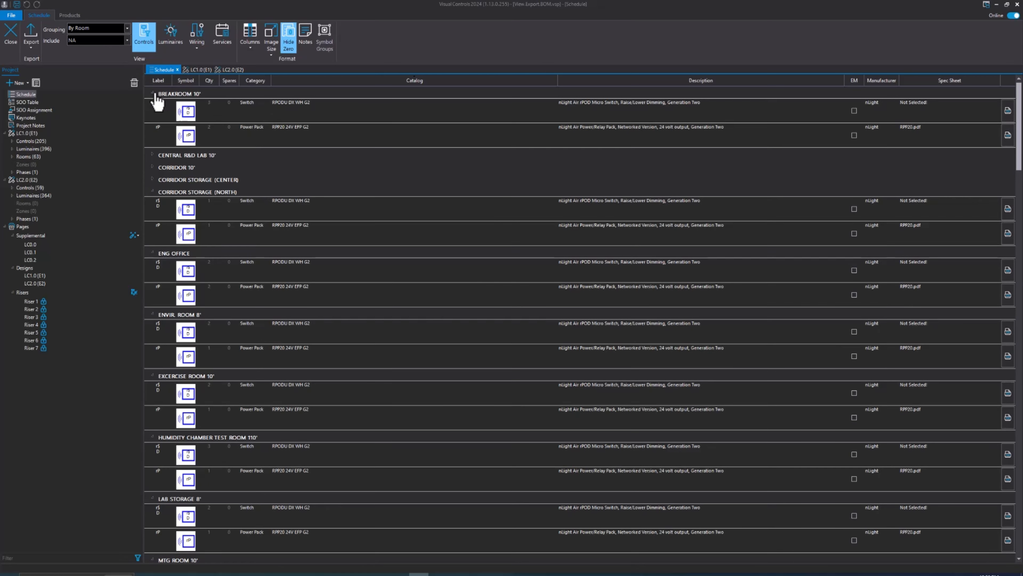
pyautogui.click(154, 95)
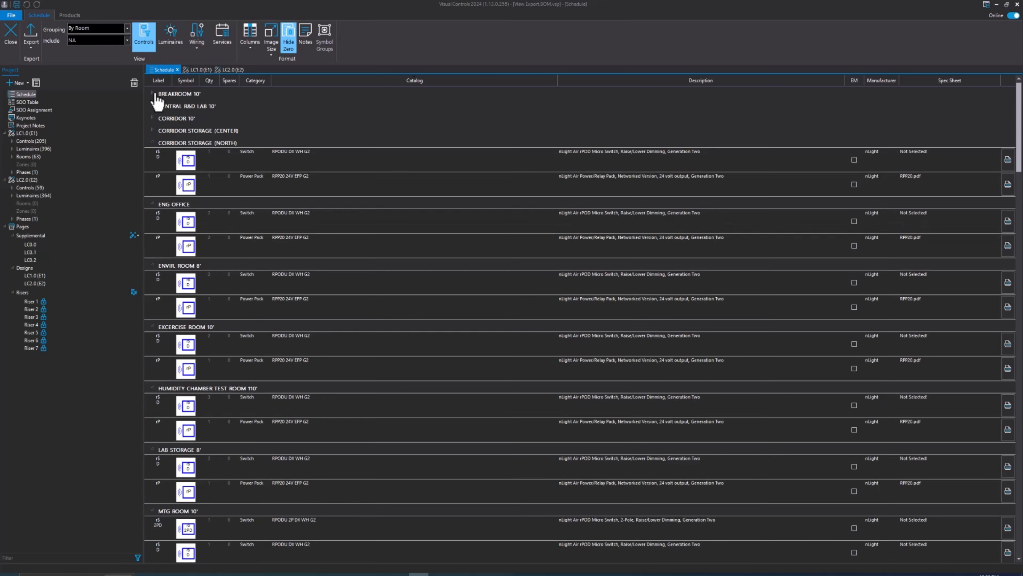
# - Group the schedule by phase, and collapse and re-expand the Phase 1 and Phase 2 groups
pyautogui.click(99, 28)
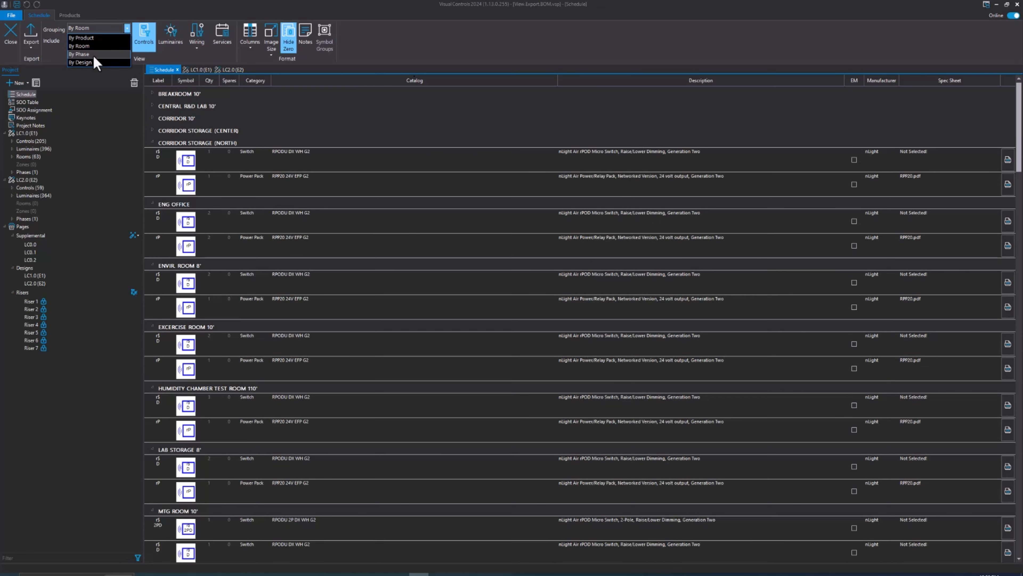
pyautogui.click(94, 54)
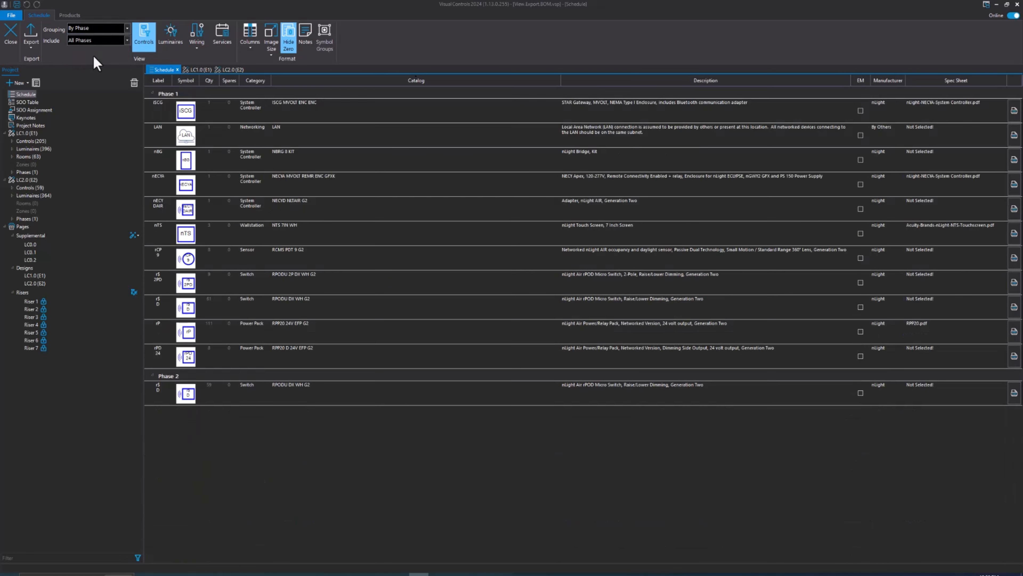
pyautogui.click(153, 93)
pyautogui.click(152, 106)
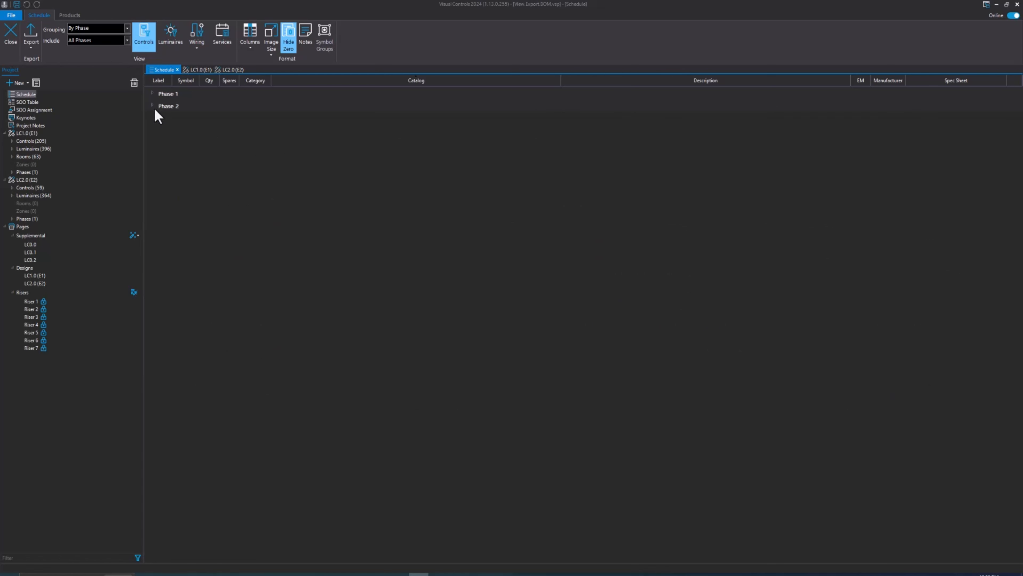
pyautogui.click(154, 106)
pyautogui.click(154, 94)
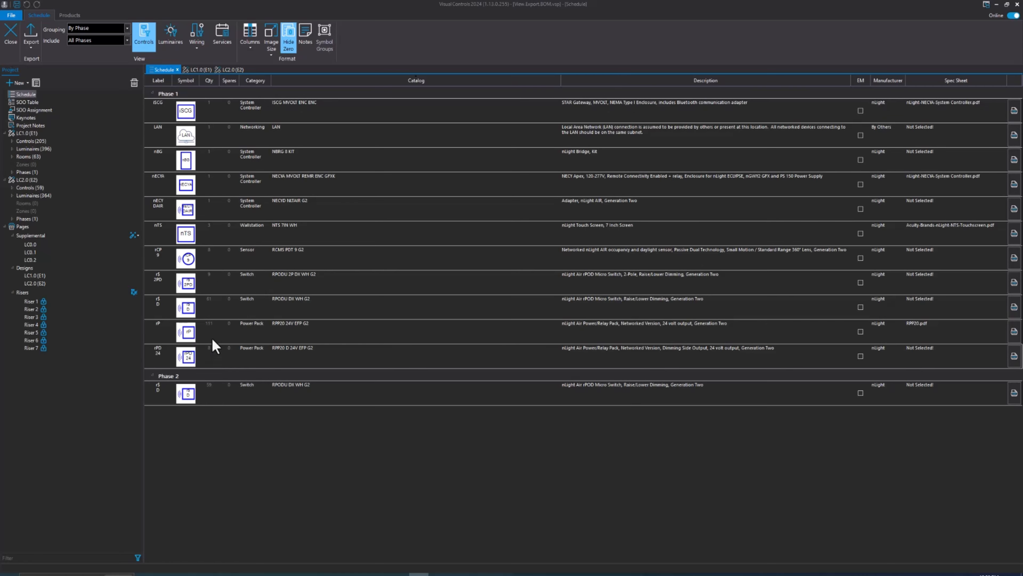
# - Examine the phase boundary and its label on the LC1.0 (E1) and LC2.0 (E2) design drawings
pyautogui.doubleClick(25, 133)
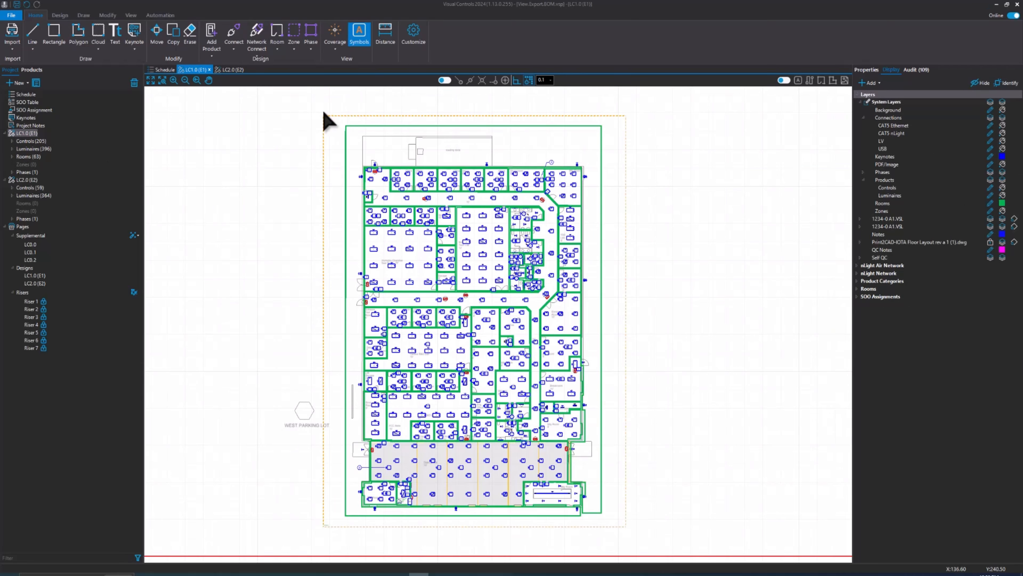
pyautogui.scroll(5, 304, 416)
pyautogui.scroll(4, 330, 402)
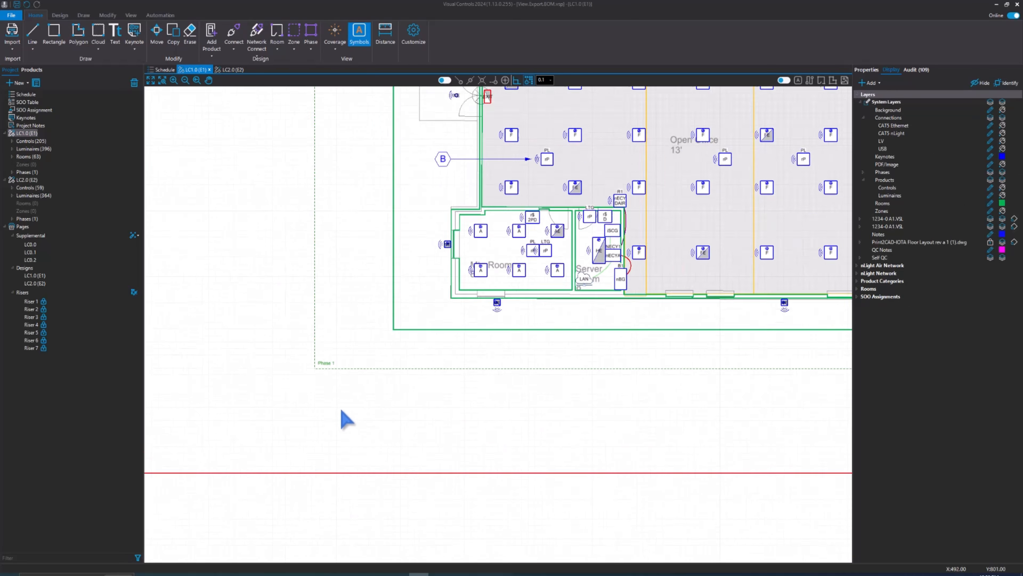
pyautogui.scroll(-10, 323, 358)
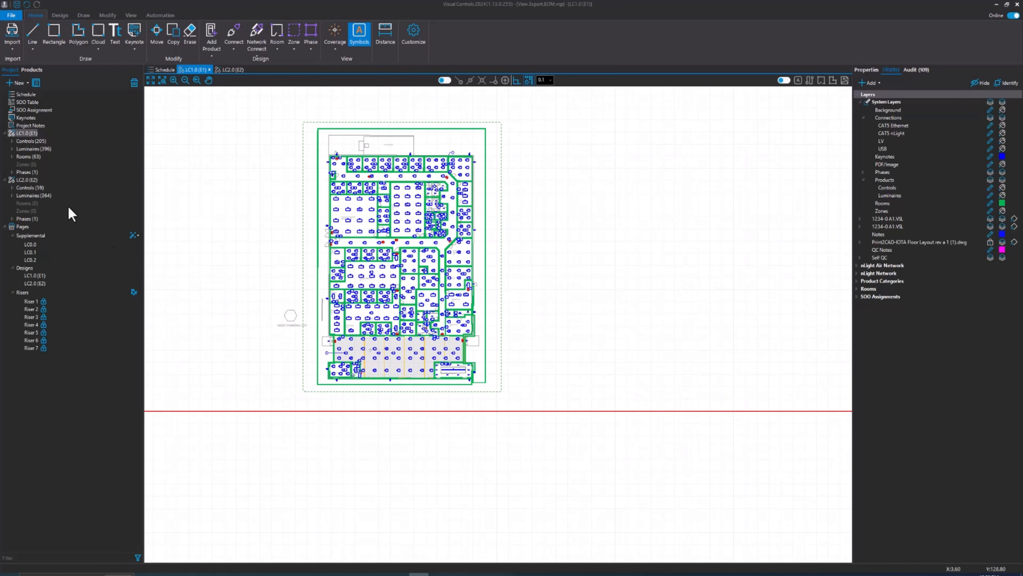
pyautogui.click(21, 181)
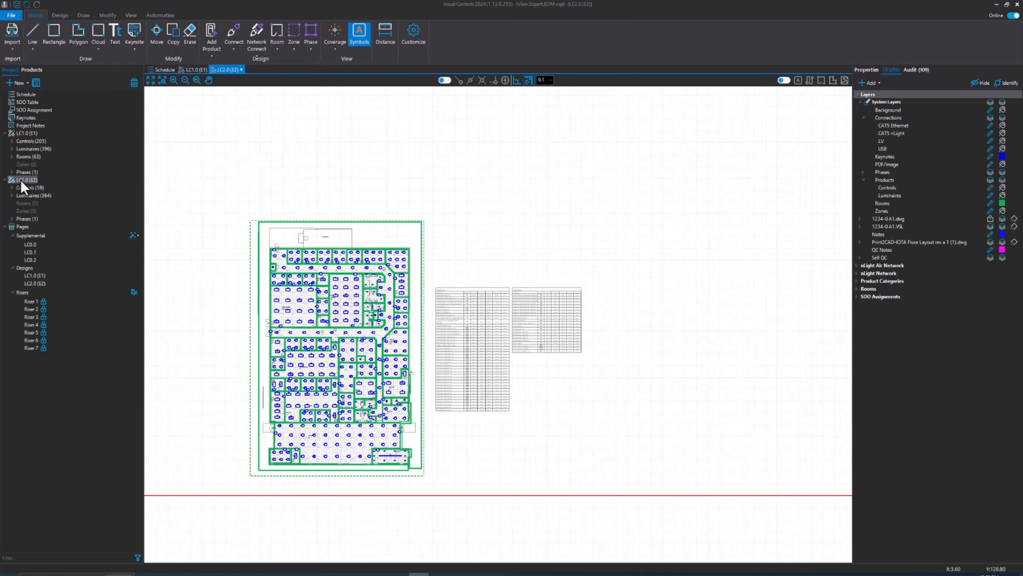
pyautogui.scroll(3, 276, 427)
pyautogui.scroll(5, 323, 398)
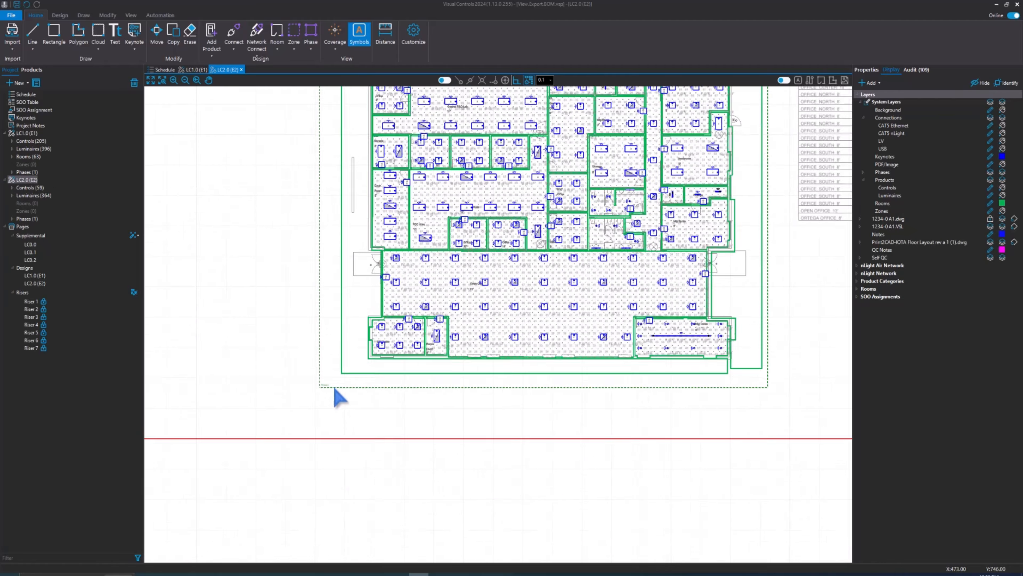
pyautogui.scroll(-3, 322, 392)
pyautogui.scroll(-6, 317, 385)
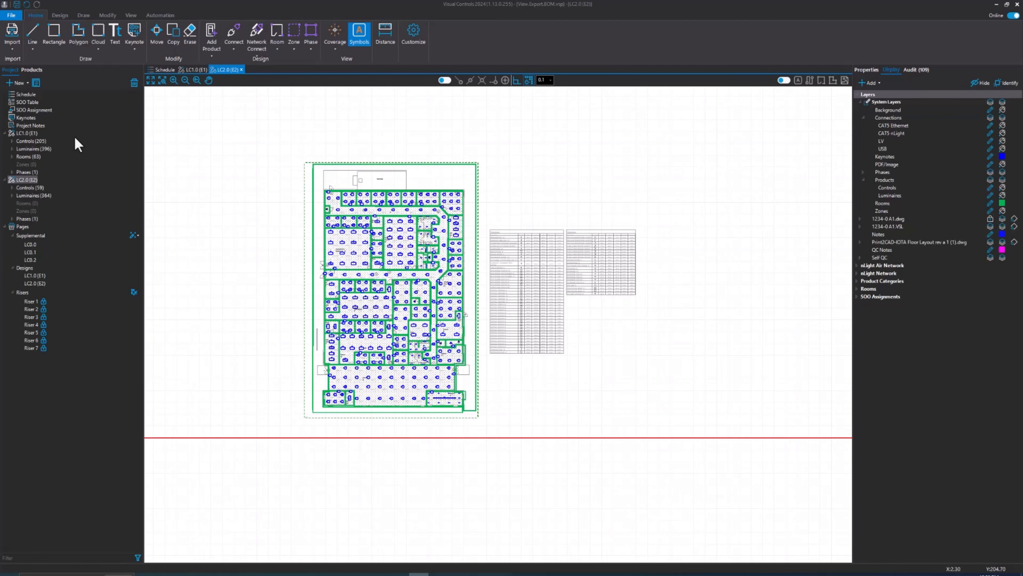
# - Return to the schedule, group it by design, and collapse the LC1.0 (E1) and LC2.0 (E2) groups
pyautogui.doubleClick(27, 95)
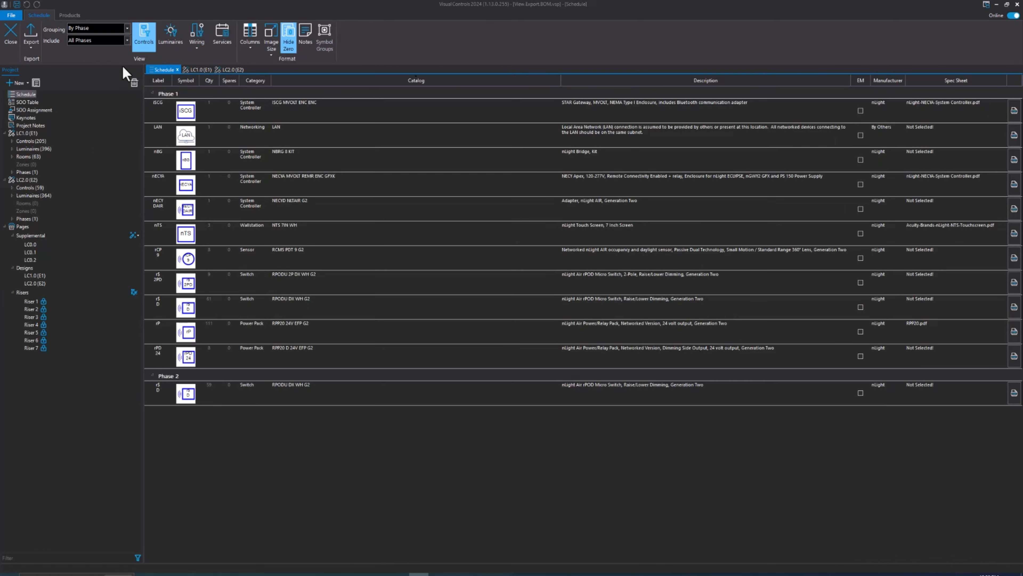
pyautogui.click(86, 28)
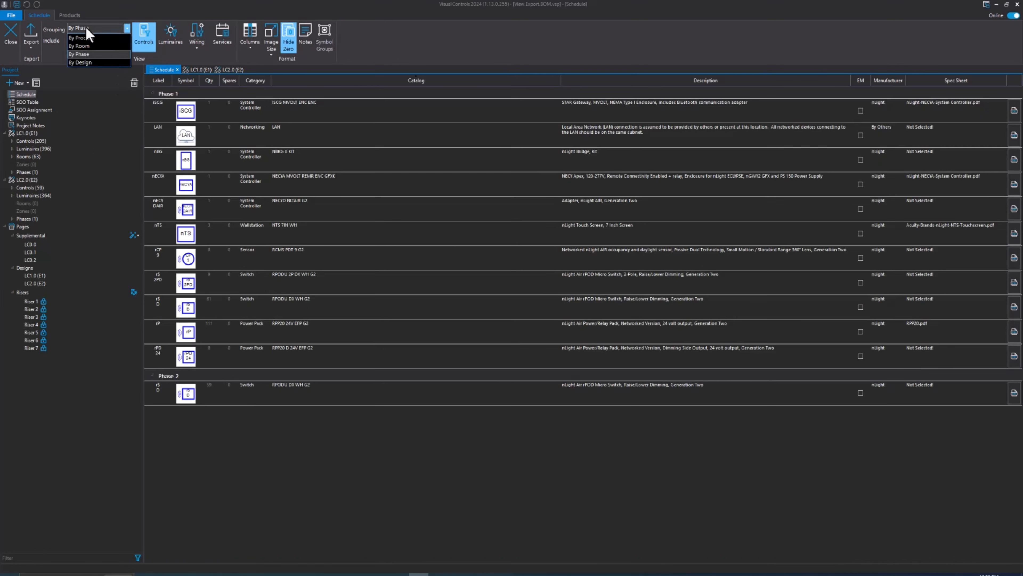
pyautogui.click(84, 64)
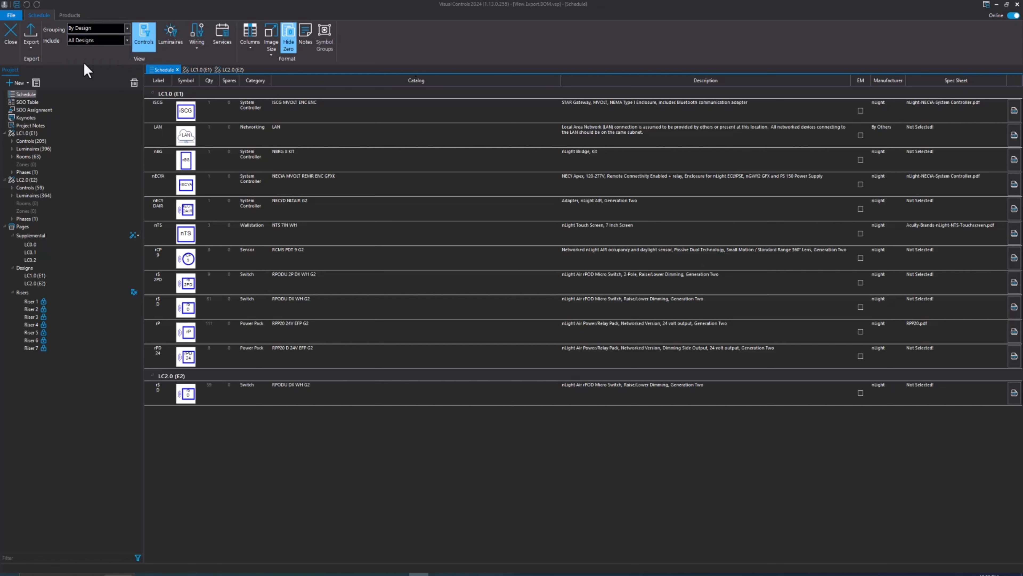
pyautogui.click(155, 93)
pyautogui.click(155, 106)
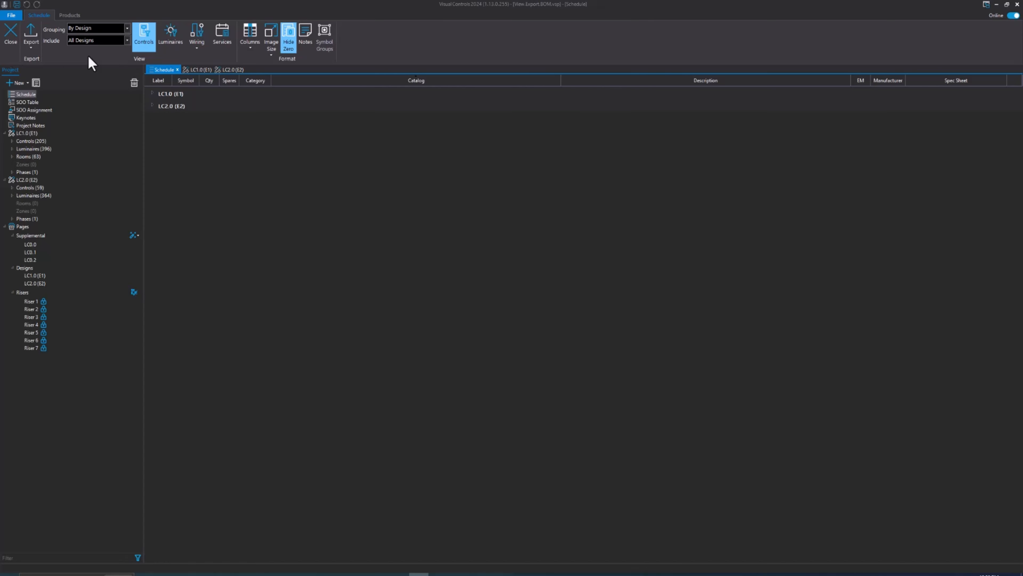
# - Review which designs the schedule can include, and which phases it can include when grouped by phase
pyautogui.click(96, 41)
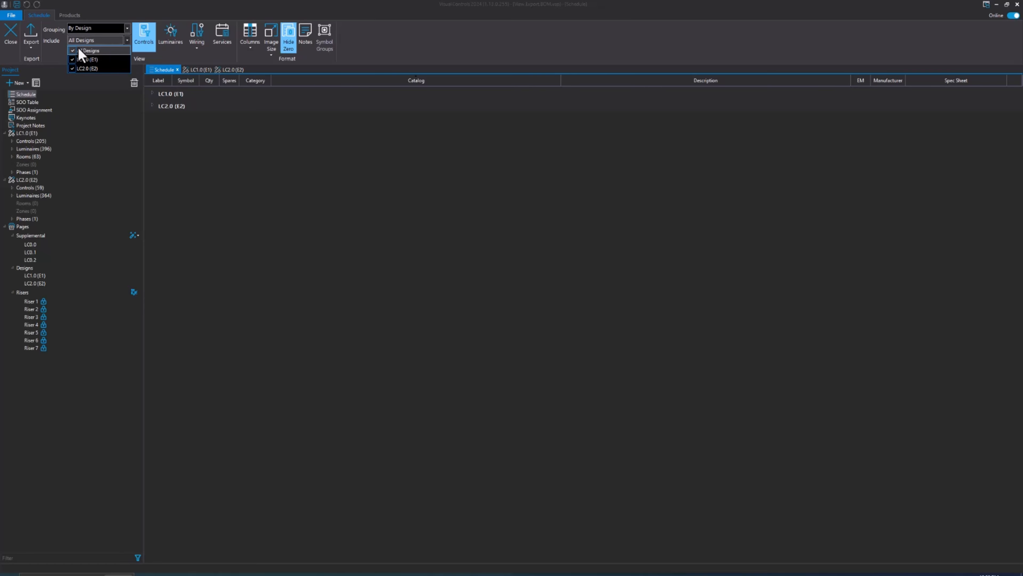
pyautogui.click(92, 40)
pyautogui.click(93, 30)
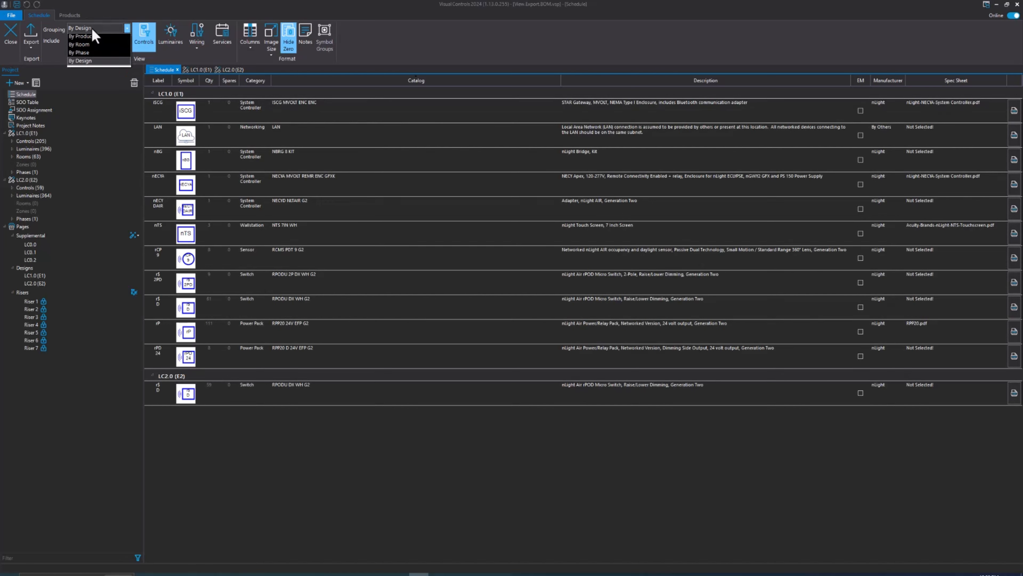
pyautogui.click(81, 56)
pyautogui.click(85, 43)
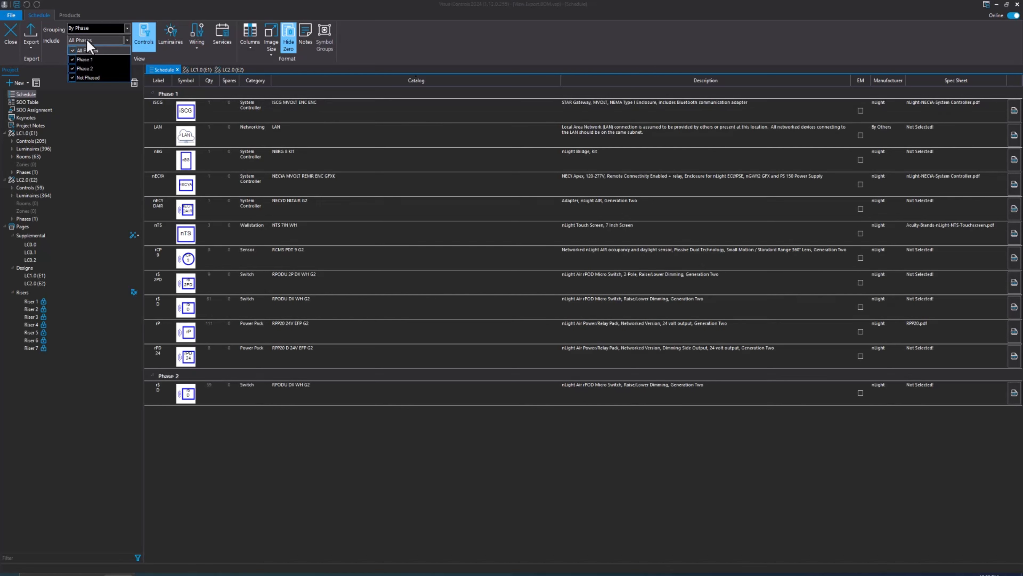
pyautogui.click(86, 39)
# - Switch the schedule grouping to By Room and return it to By Product
pyautogui.click(93, 28)
pyautogui.click(89, 46)
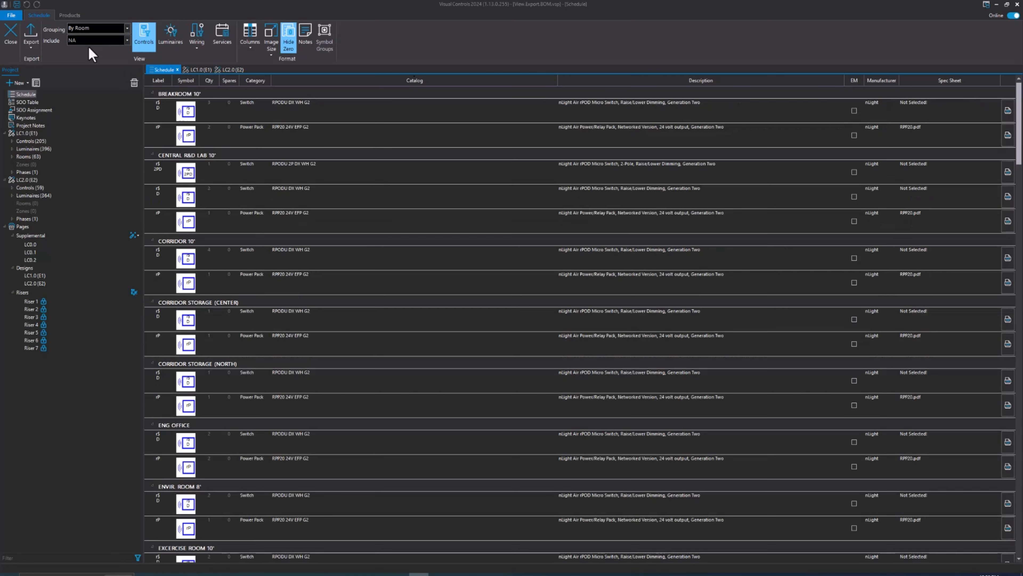
pyautogui.click(92, 28)
pyautogui.click(92, 39)
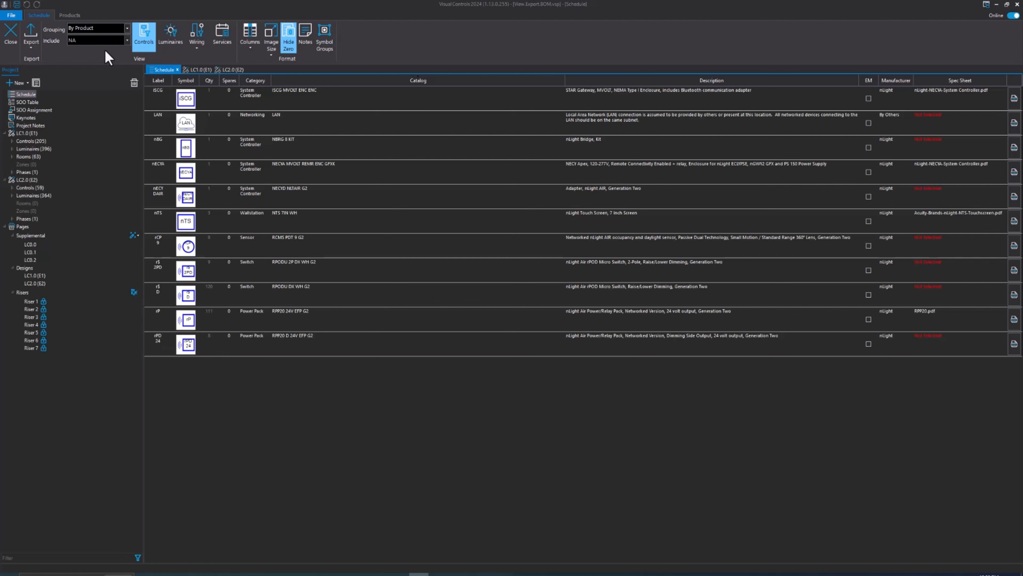
# - Turn on the display of services in the schedule alongside the controls
pyautogui.click(144, 38)
pyautogui.click(145, 39)
pyautogui.click(222, 36)
pyautogui.click(222, 50)
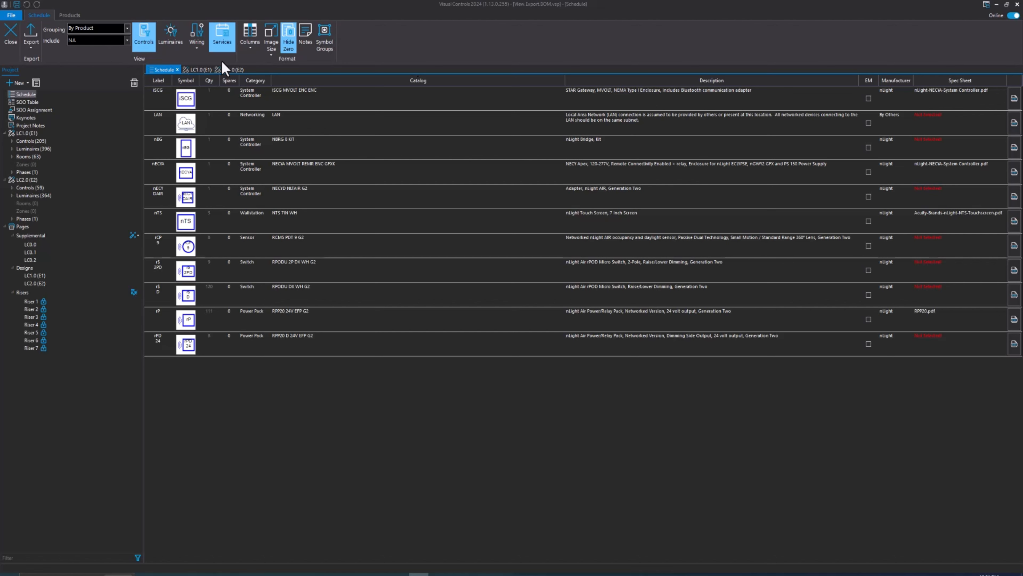
# - Open the Service Calculator for the scheduled products
pyautogui.click(69, 15)
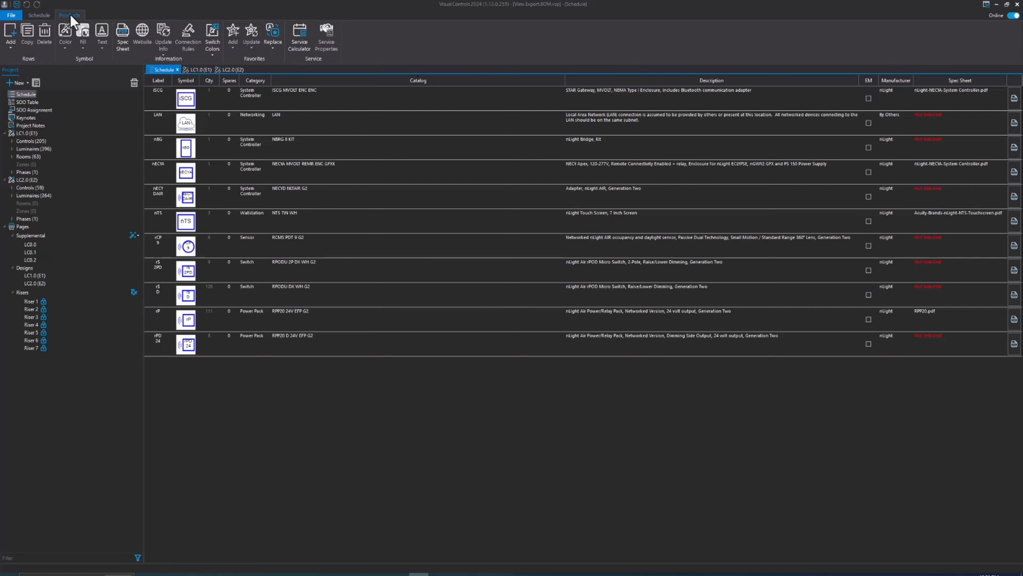
pyautogui.click(298, 48)
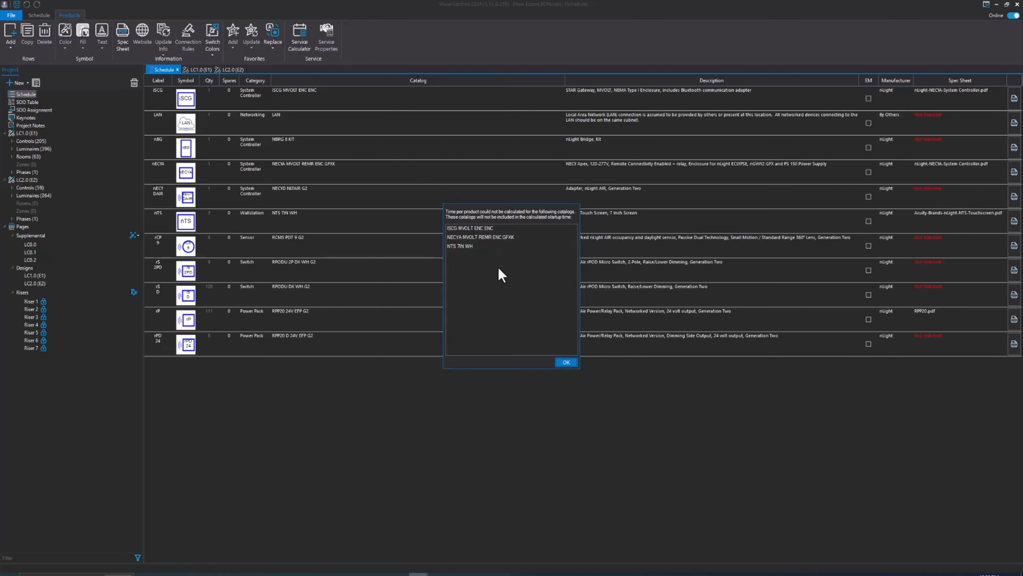
pyautogui.click(566, 362)
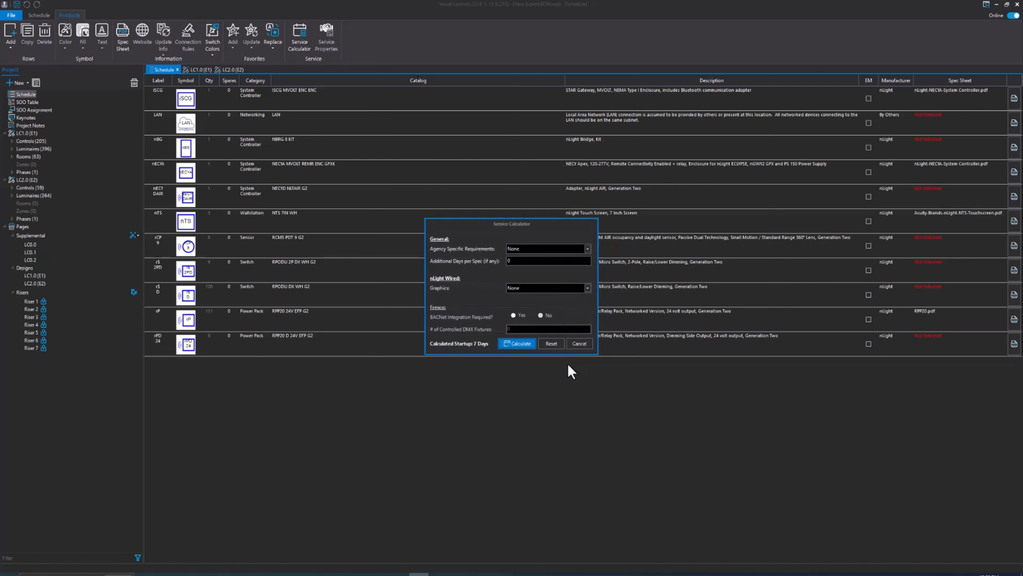
# - Calculate the startup services with agency requirements None, 0 additional days per spec and nLight Wired graphics None
pyautogui.click(528, 249)
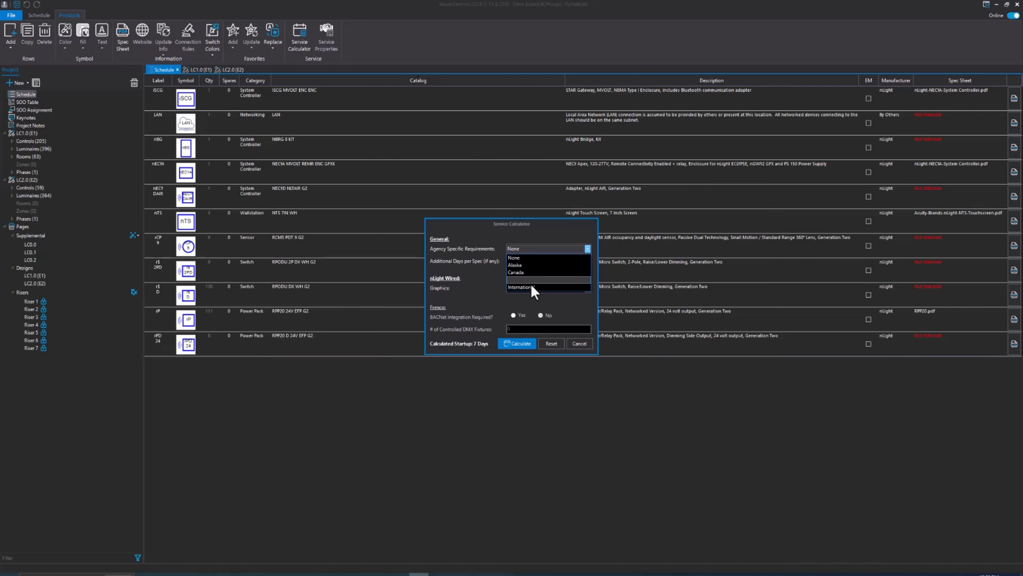
pyautogui.click(528, 258)
pyautogui.click(521, 261)
pyautogui.press('BackSpace')
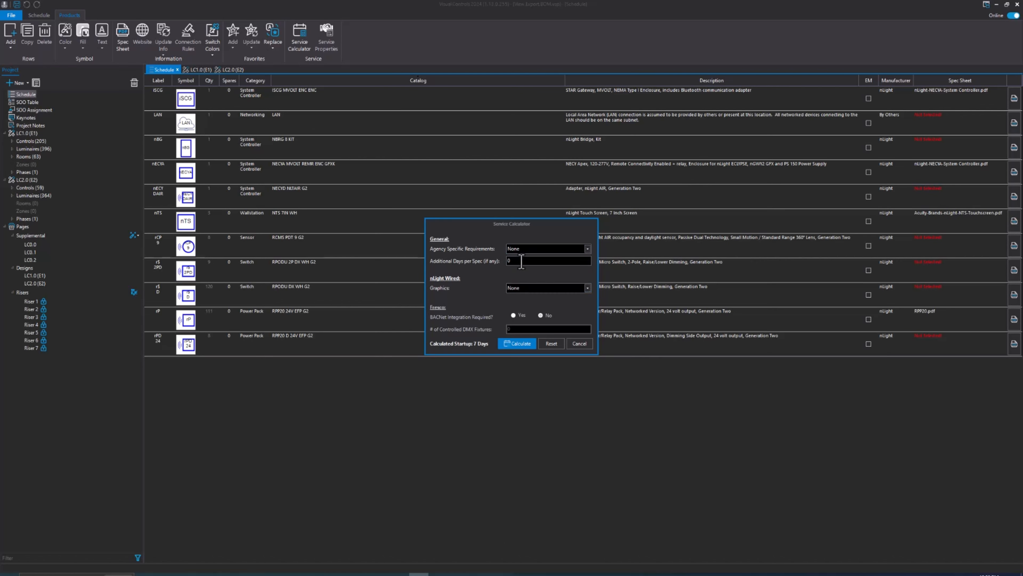
pyautogui.click(530, 288)
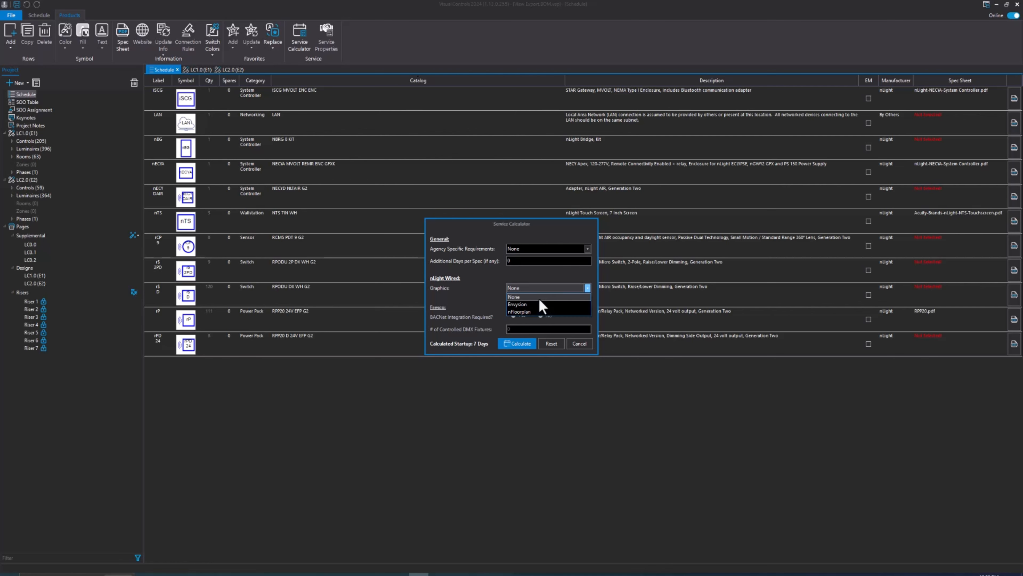
pyautogui.click(538, 297)
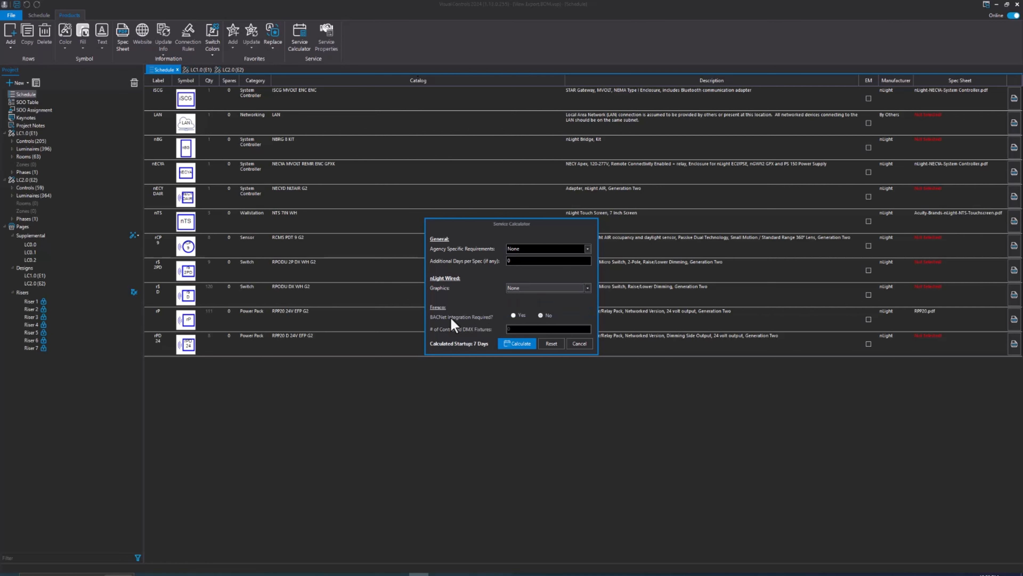
pyautogui.click(519, 344)
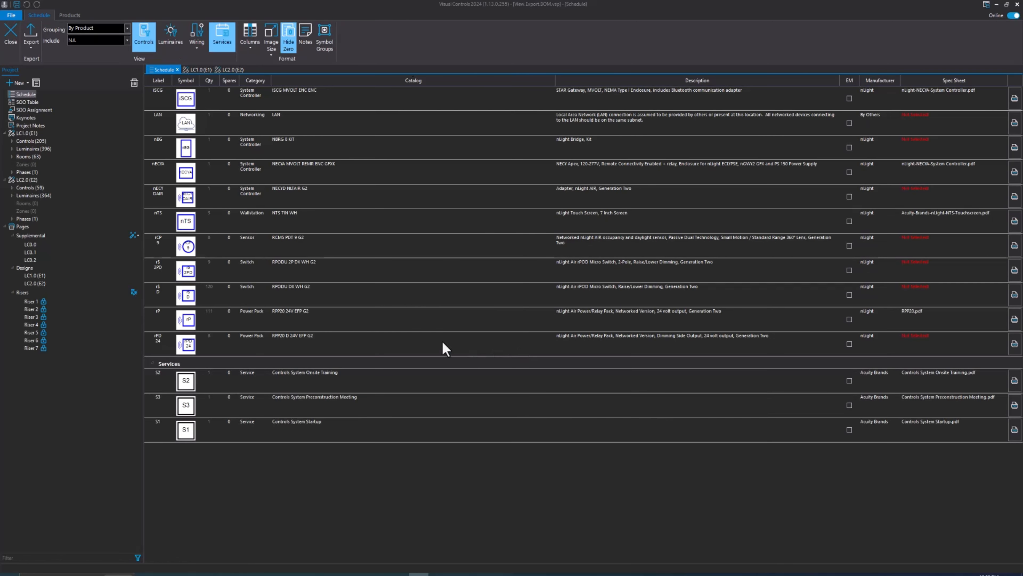
# - Hide the controls to review the onsite training, preconstruction meeting and startup service rows, and display the controls again
pyautogui.click(140, 40)
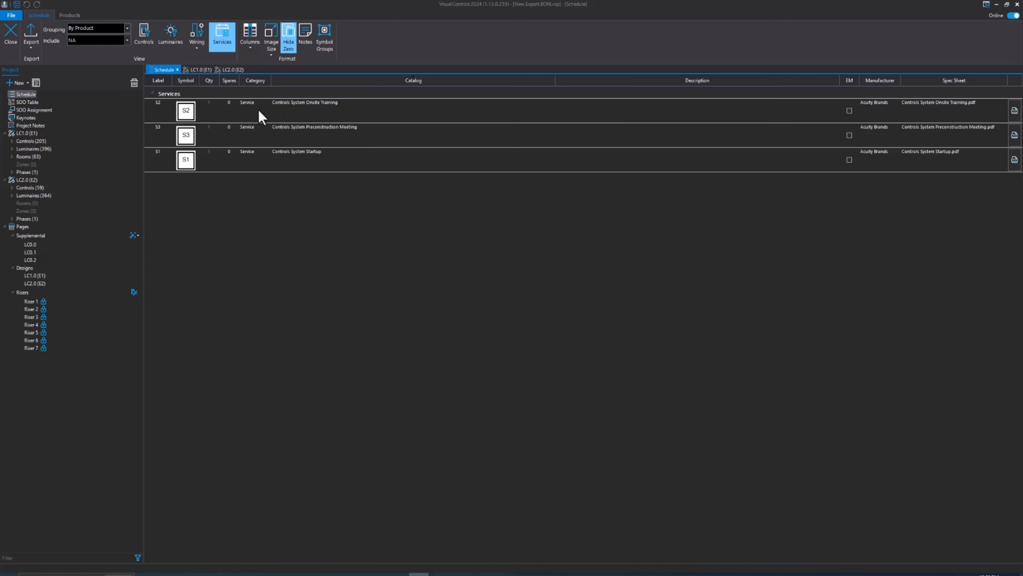
pyautogui.click(339, 113)
pyautogui.click(338, 134)
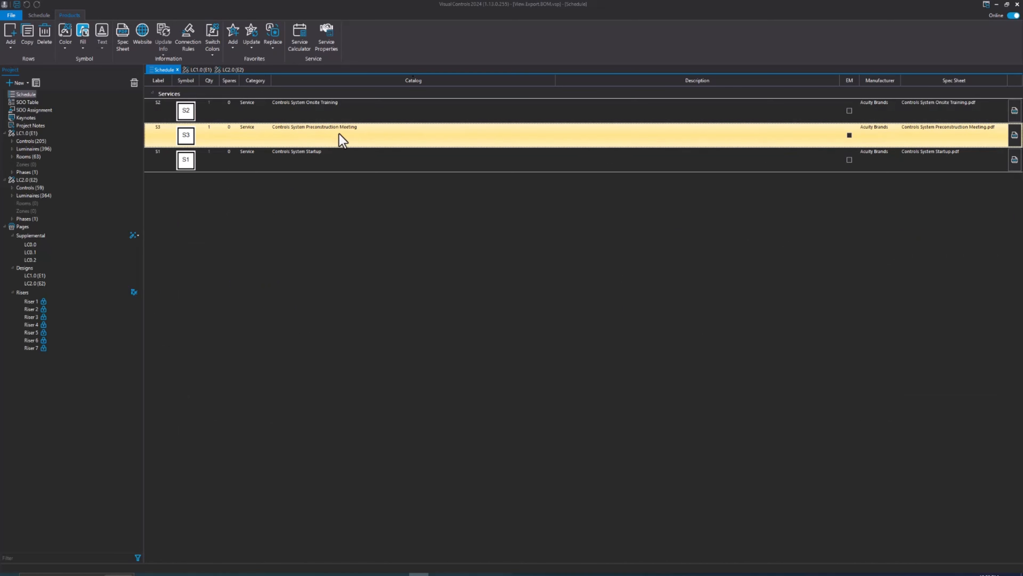
pyautogui.click(329, 159)
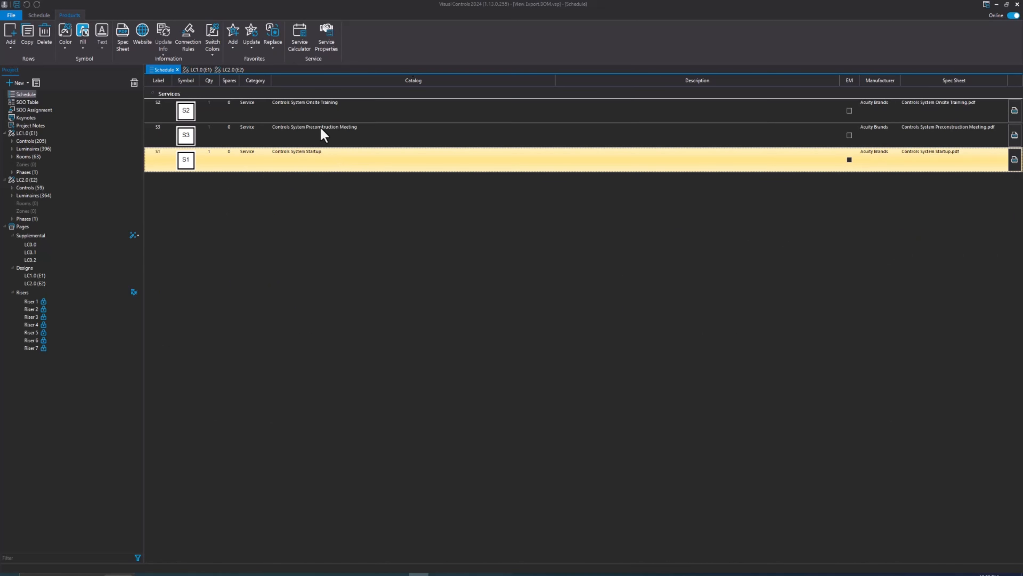
pyautogui.click(318, 108)
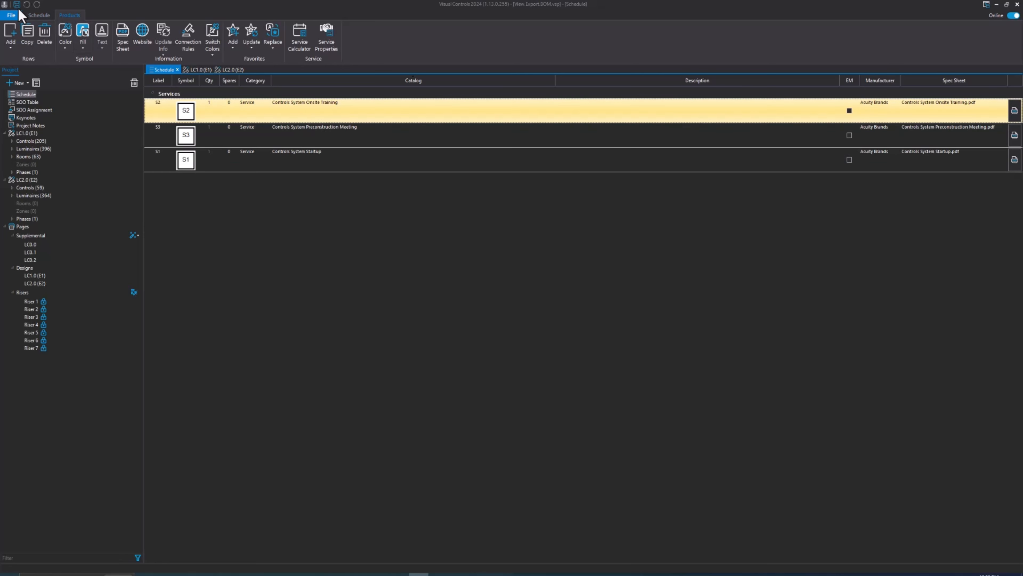
pyautogui.click(39, 15)
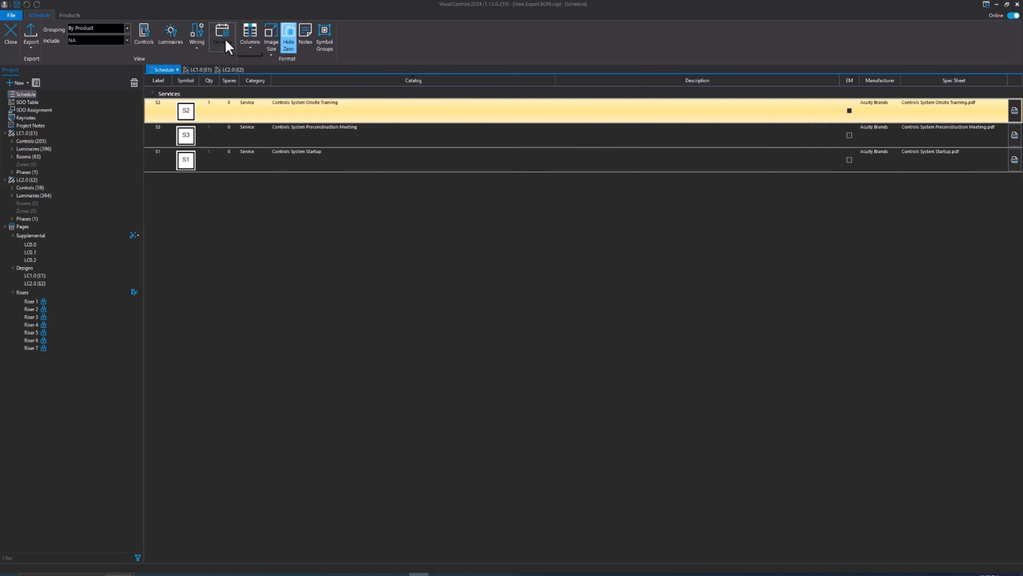
pyautogui.click(142, 37)
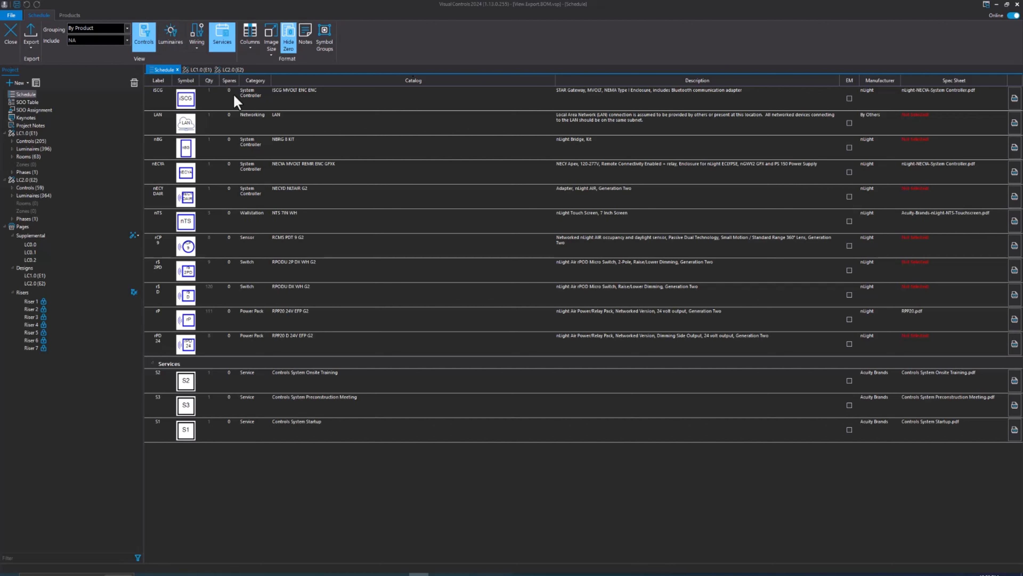
# - Display the luminaires instead of the controls in the schedule and look through the luminaire rows
pyautogui.click(217, 43)
pyautogui.click(170, 28)
pyautogui.click(145, 36)
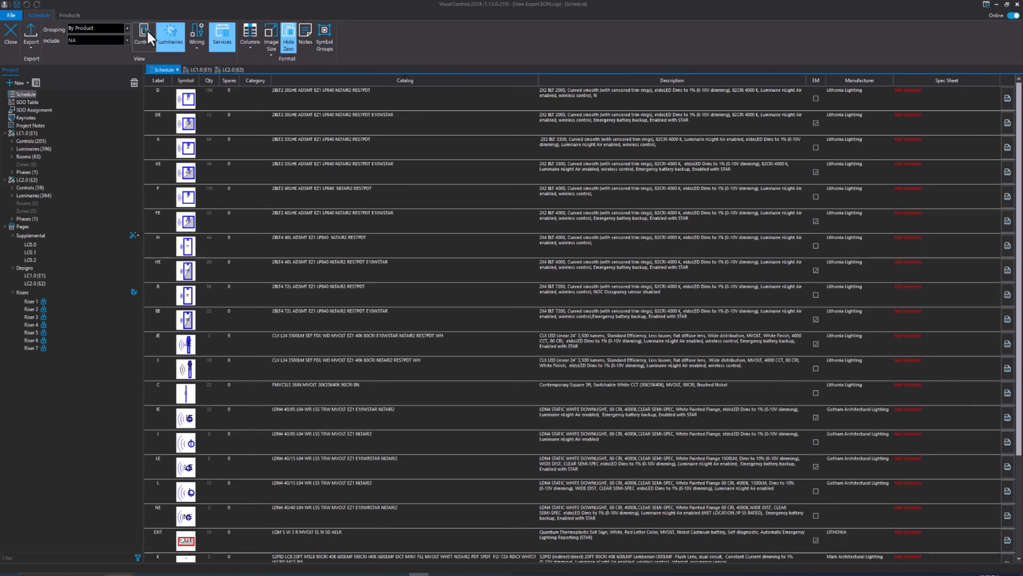
pyautogui.scroll(-3, 298, 258)
pyautogui.scroll(3, 302, 262)
# - Display controls and wiring together with luminaires and services, look through the full list, and hide luminaires and wiring again
pyautogui.click(148, 35)
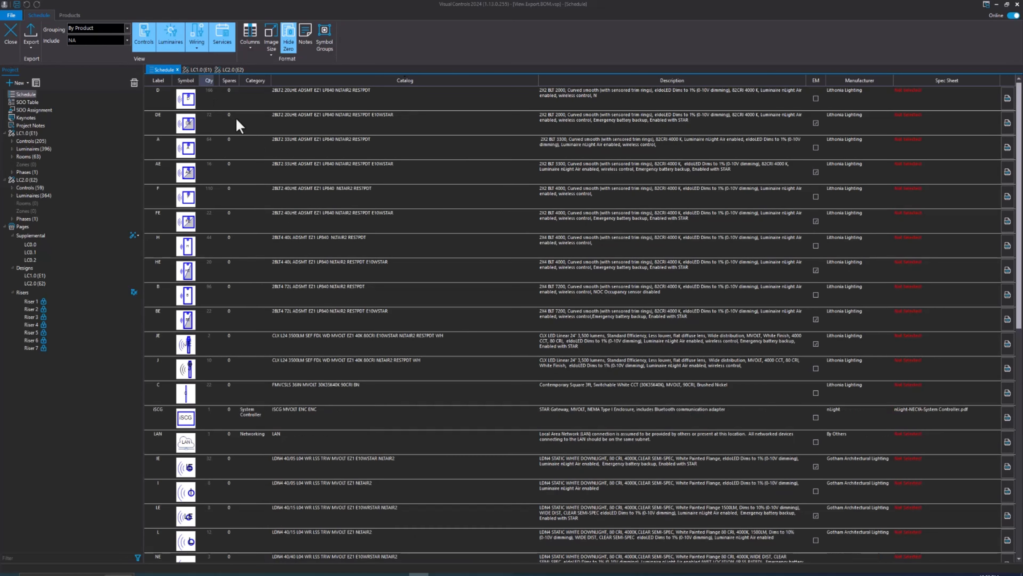
pyautogui.scroll(-10, 311, 183)
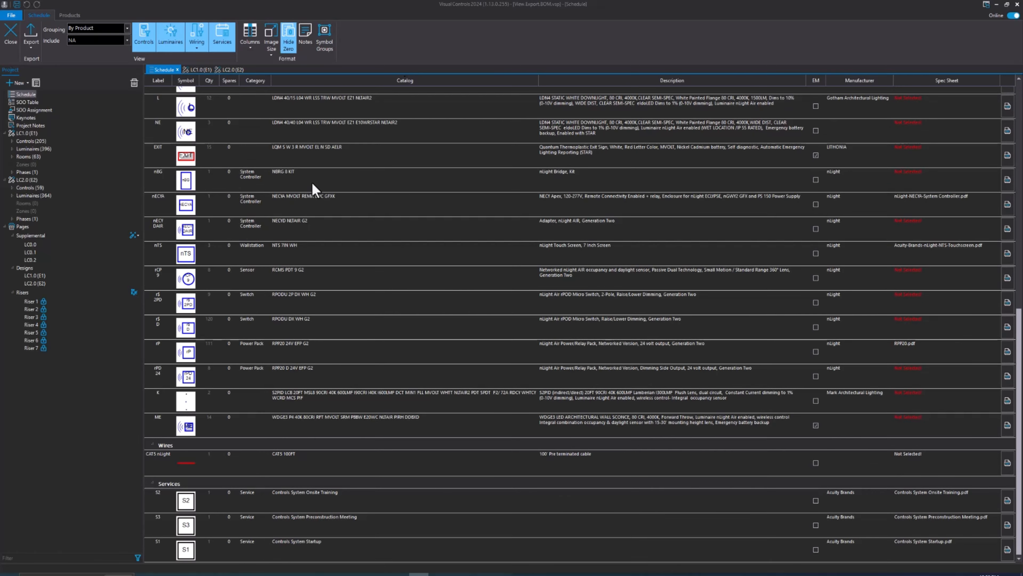
pyautogui.scroll(10, 311, 183)
pyautogui.click(169, 40)
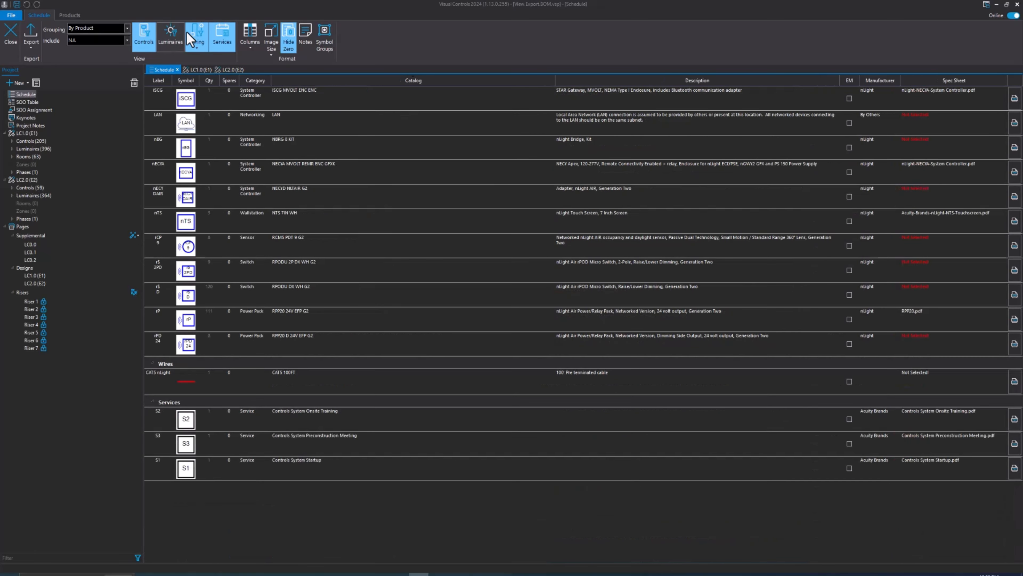
pyautogui.click(195, 32)
pyautogui.click(221, 50)
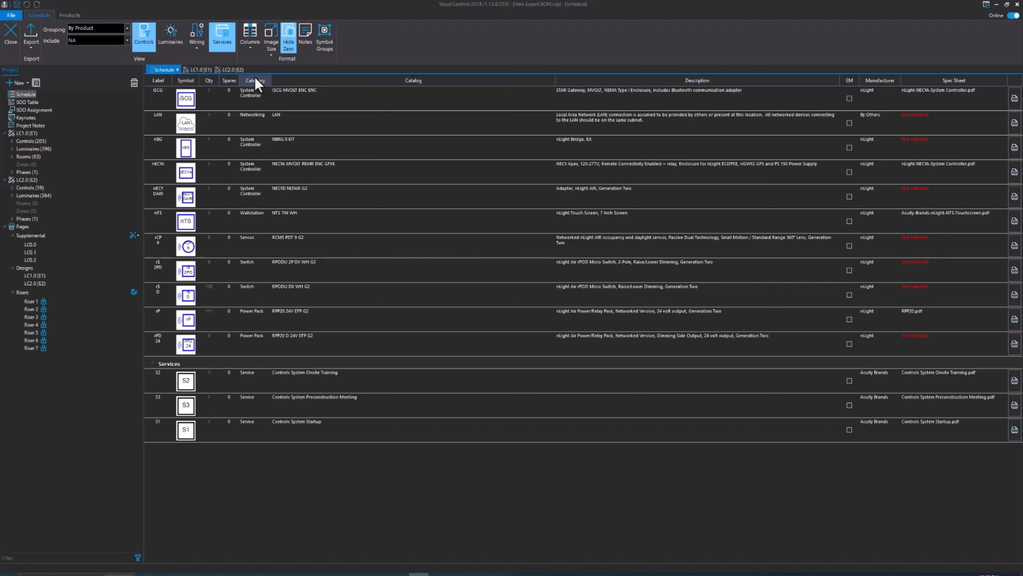
# - Add the Riser column to the schedule and remove it again
pyautogui.click(250, 49)
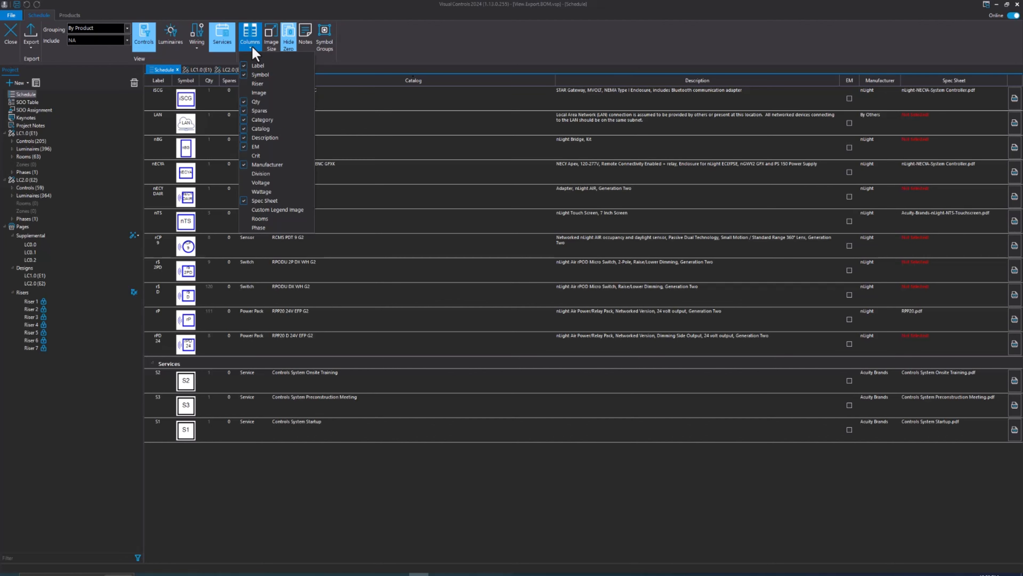
pyautogui.click(258, 85)
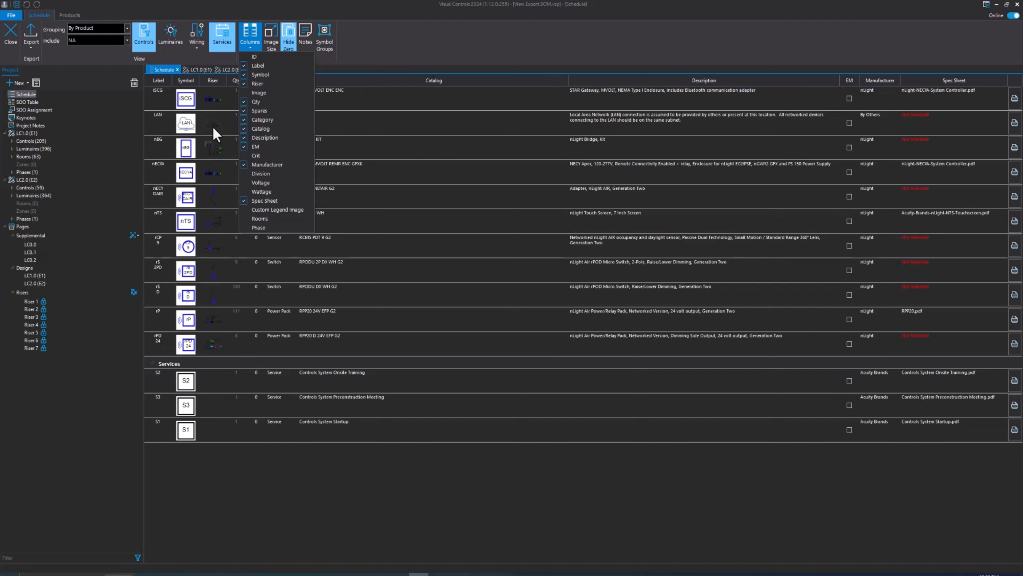
pyautogui.click(254, 83)
pyautogui.click(253, 29)
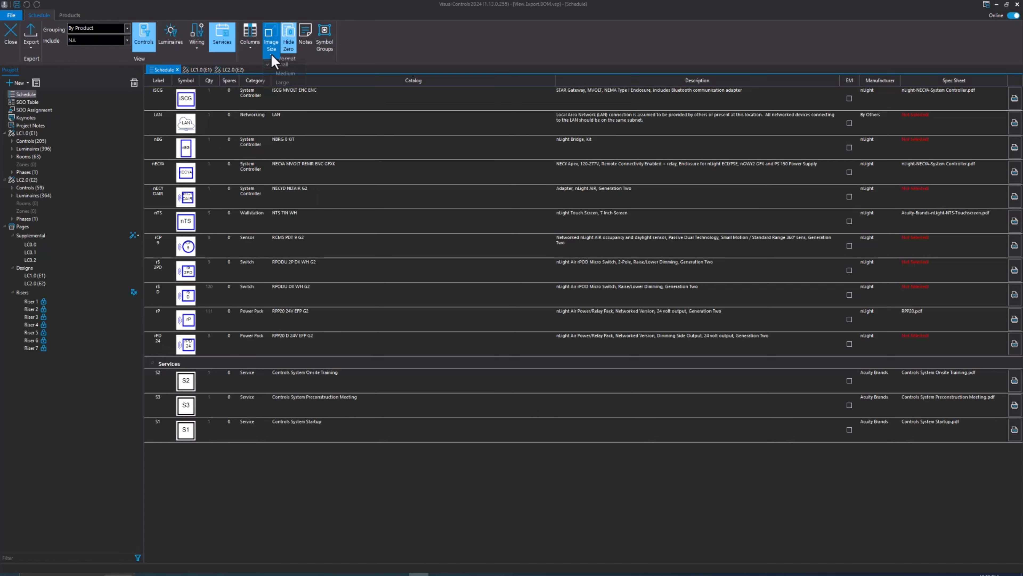
# - Enlarge the schedule's image size to Medium and return it to the smallest size
pyautogui.click(275, 74)
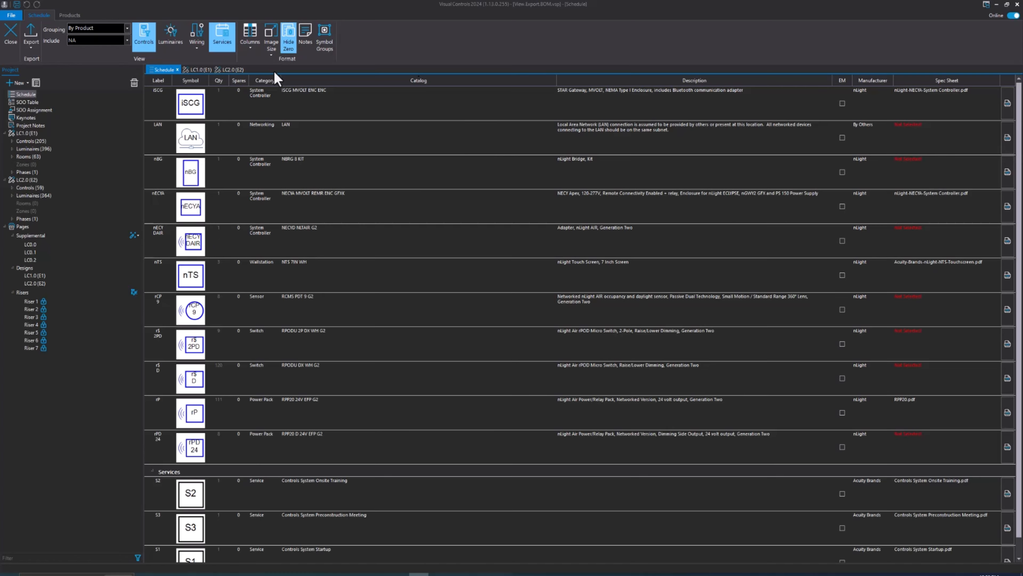
pyautogui.click(272, 55)
pyautogui.click(278, 69)
# - Show the notes area of the schedule and hide it again
pyautogui.click(294, 40)
pyautogui.click(307, 39)
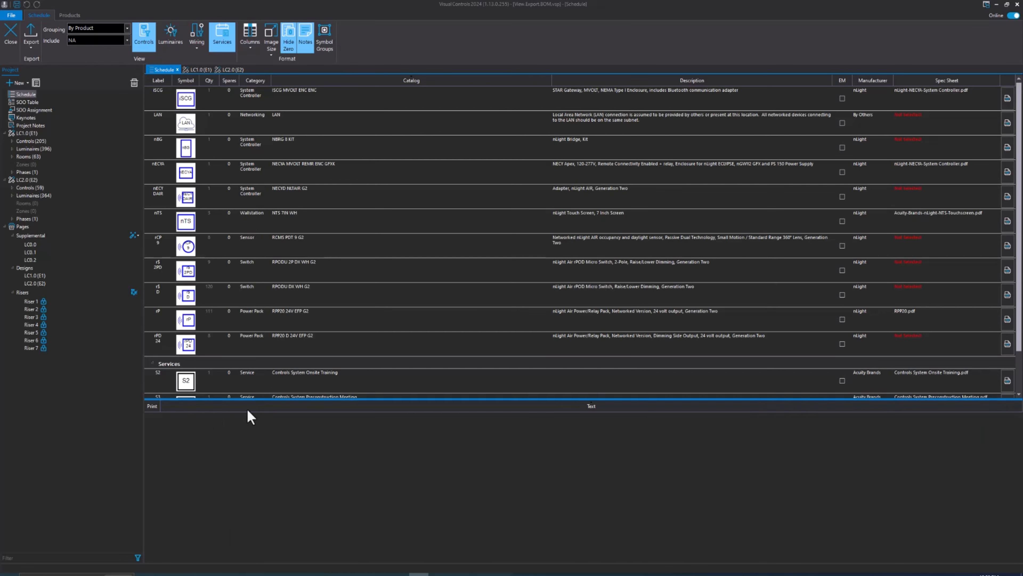
pyautogui.click(306, 42)
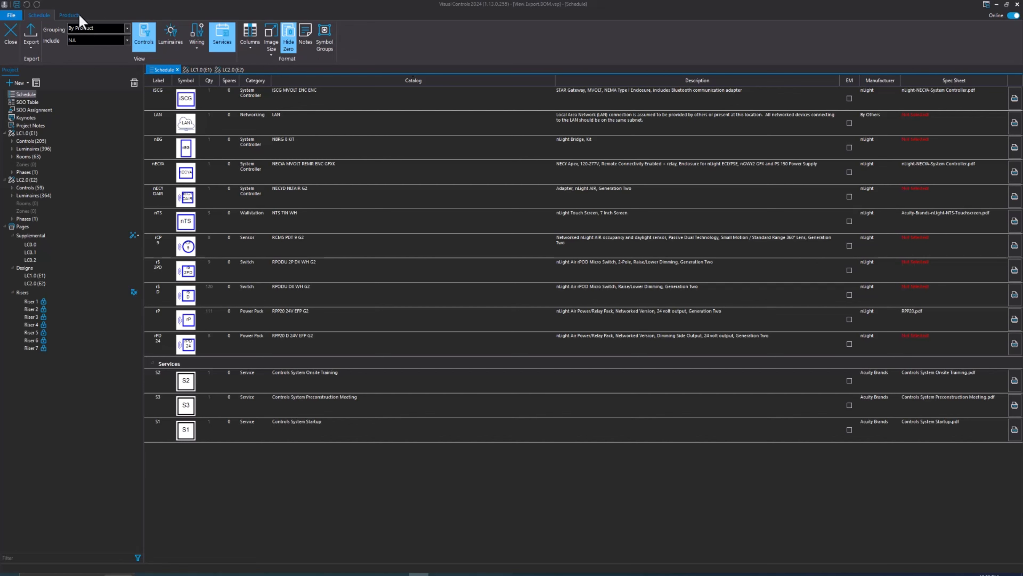
# - Review which types of product rows can be added to the schedule
pyautogui.click(69, 16)
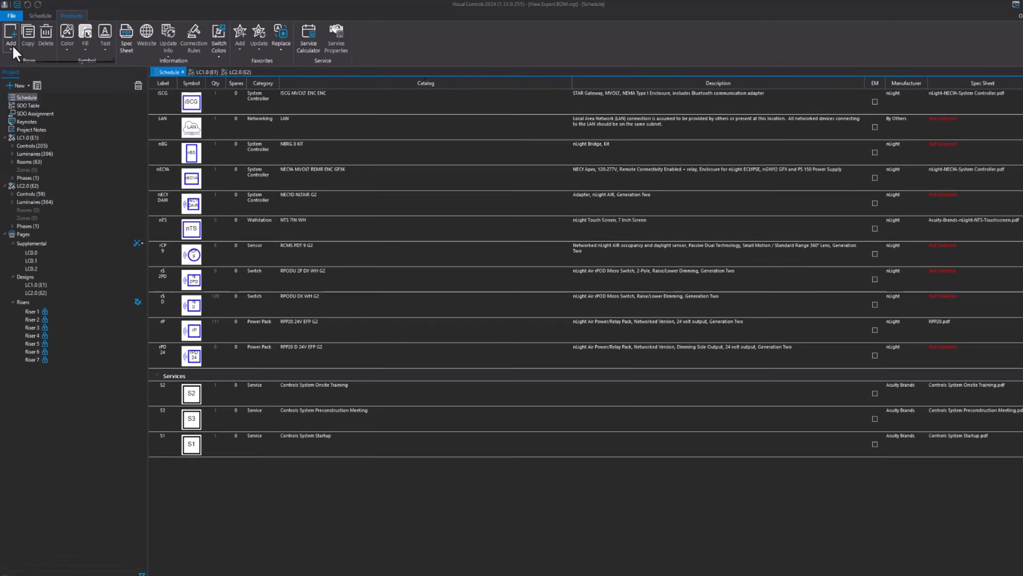
pyautogui.click(12, 48)
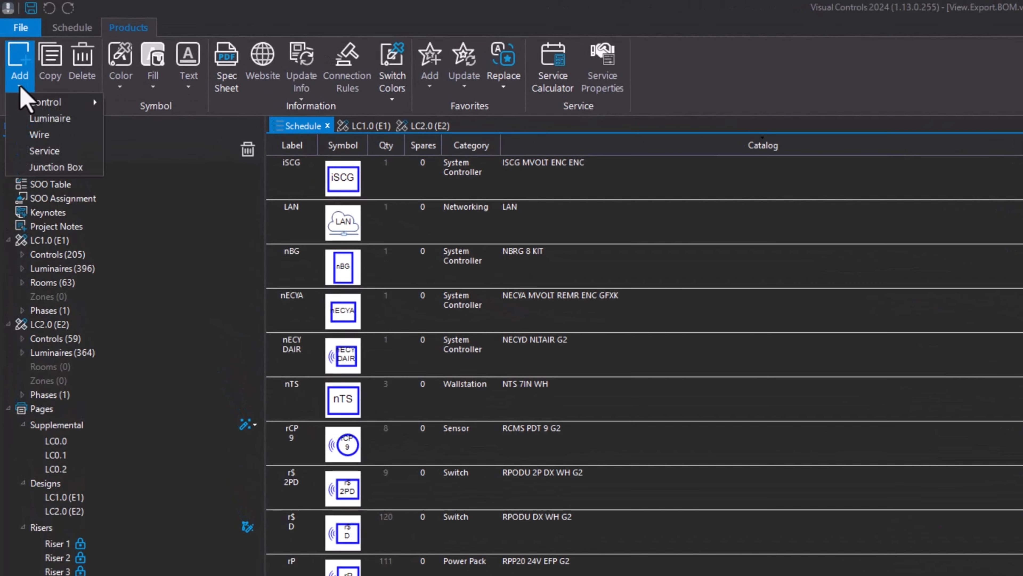
pyautogui.moveTo(26, 105)
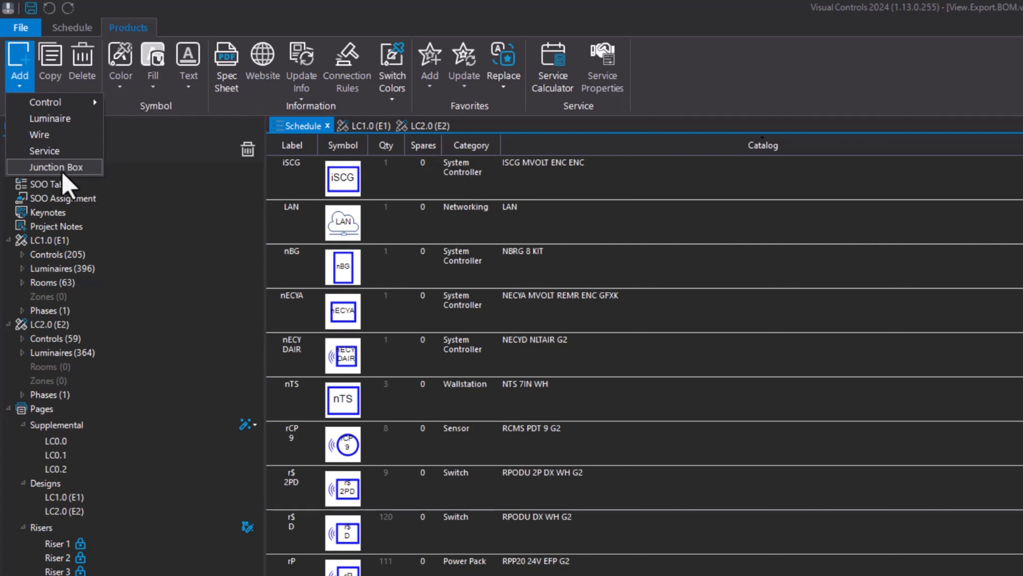
pyautogui.click(74, 77)
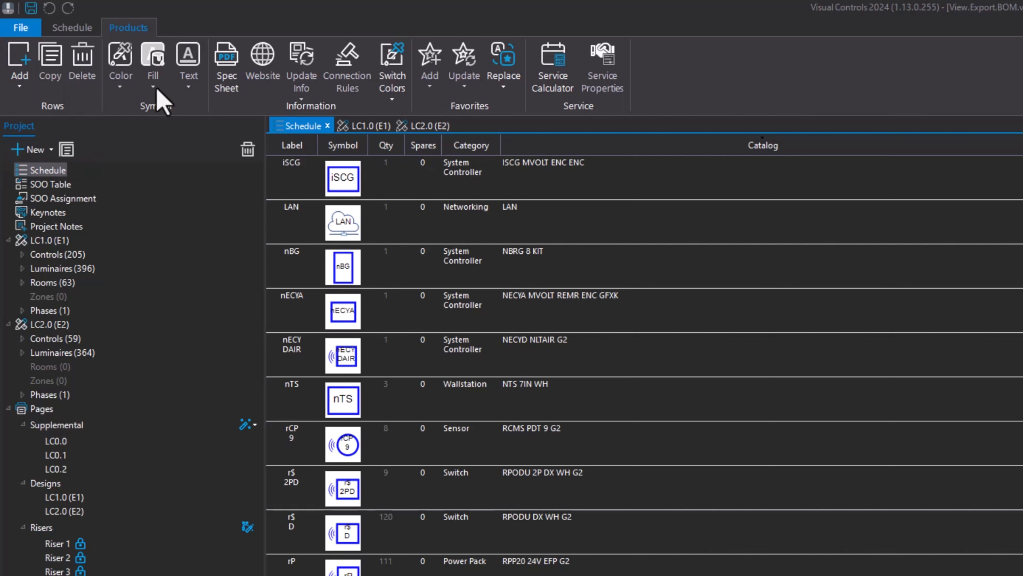
# - Change the color of the iSCG system controller's symbol to red
pyautogui.click(517, 188)
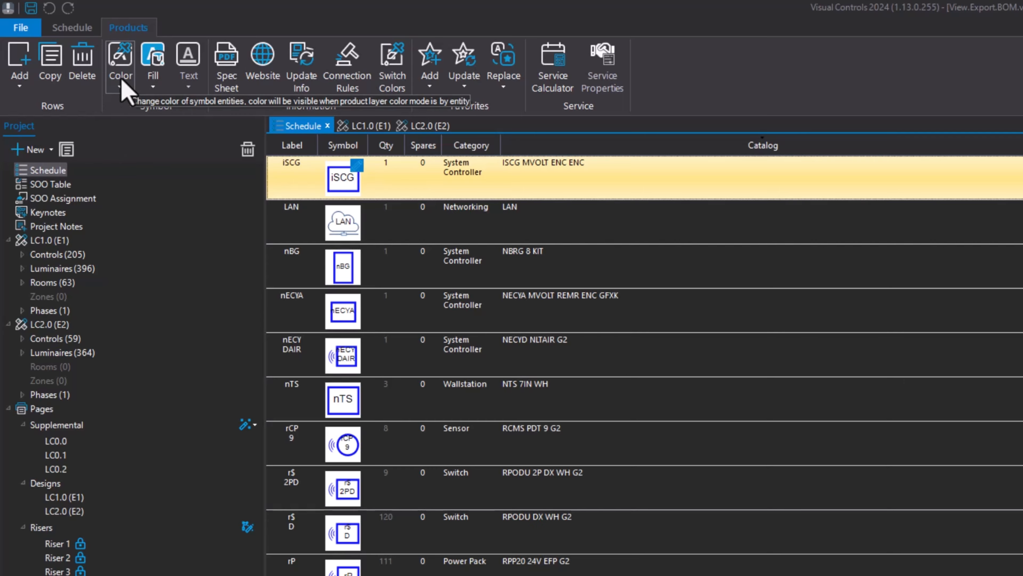
pyautogui.click(121, 92)
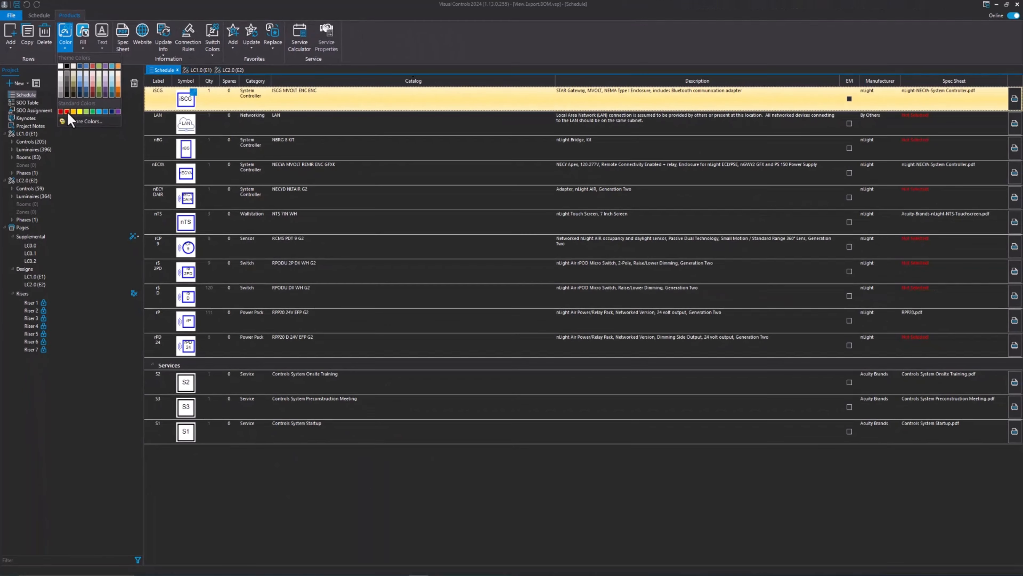
pyautogui.click(67, 111)
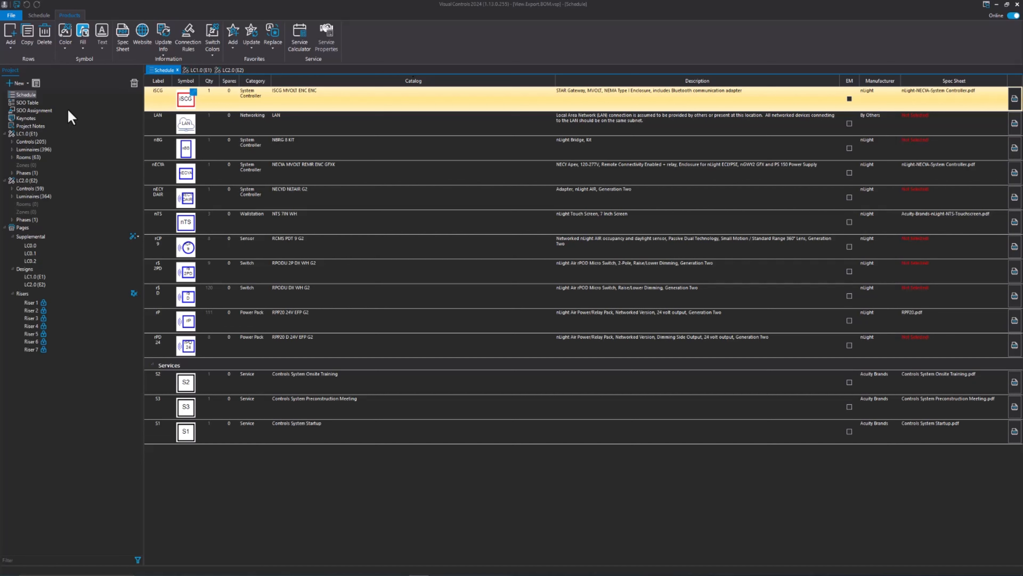
# - Set the iSCG symbol's color to blue from the extended standard color palette
pyautogui.click(72, 49)
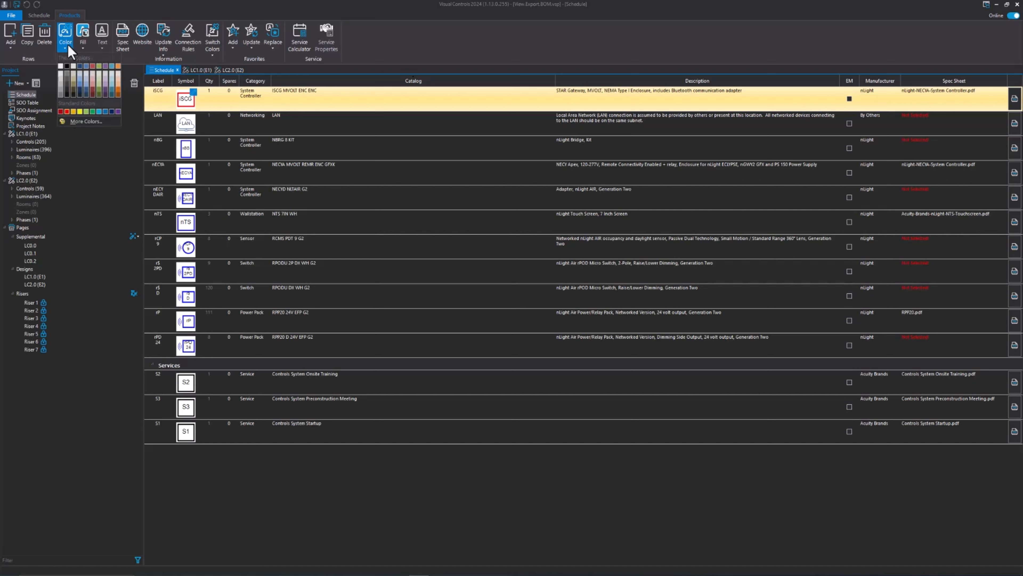
pyautogui.click(95, 129)
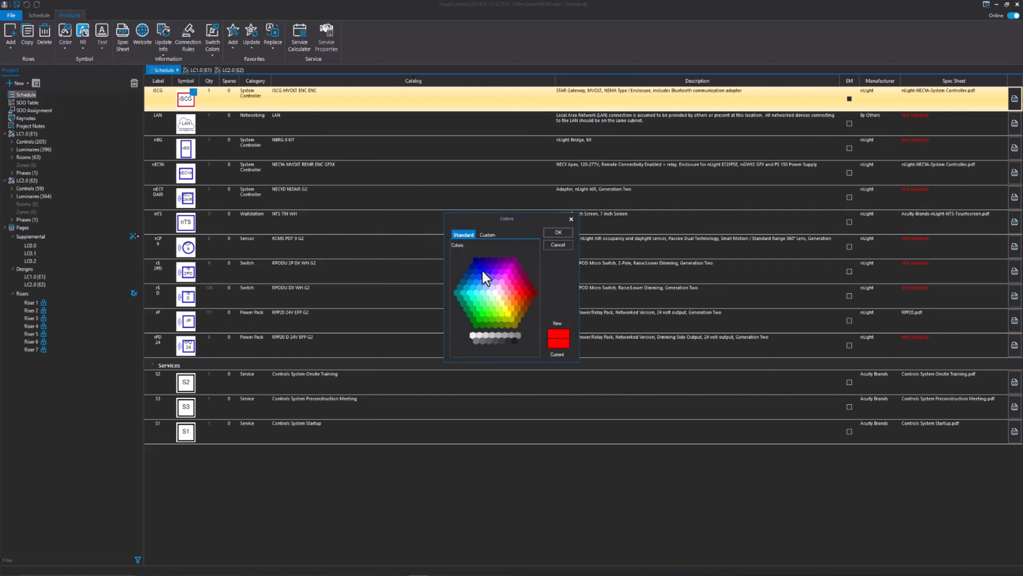
pyautogui.click(483, 272)
pyautogui.click(558, 232)
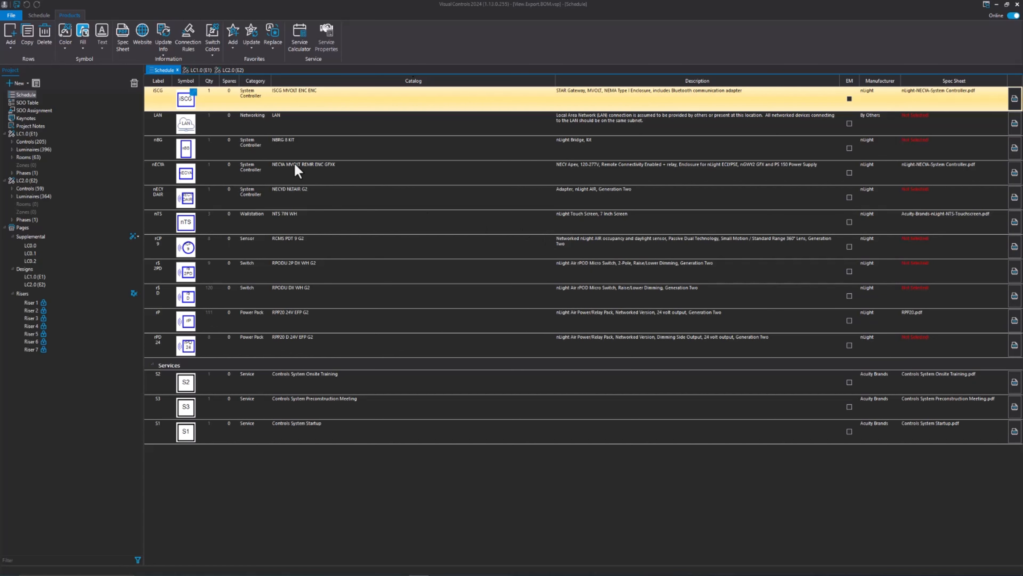
# - Fill the iSCG symbol with yellow and change its fill back to white
pyautogui.click(84, 48)
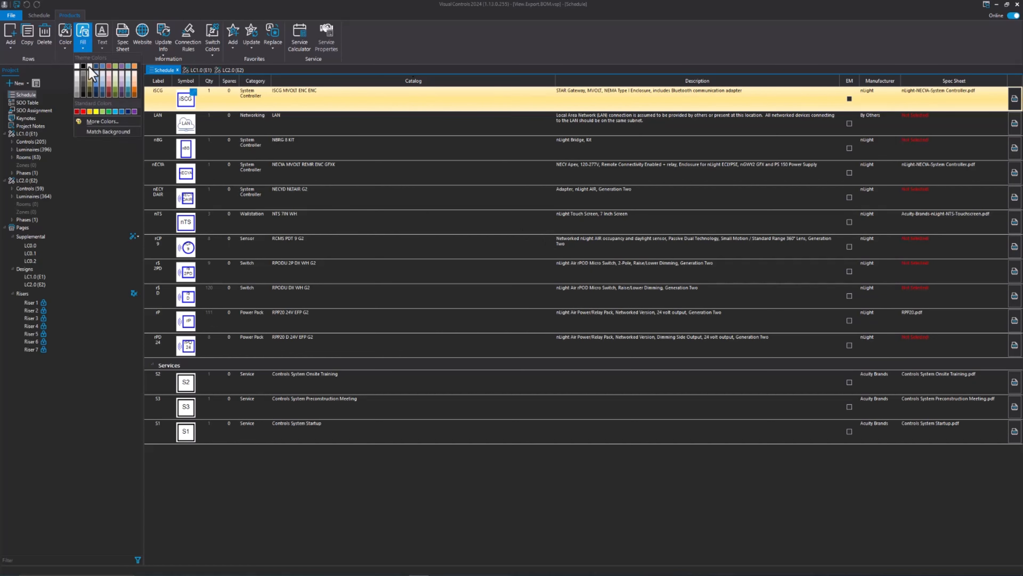
pyautogui.click(95, 112)
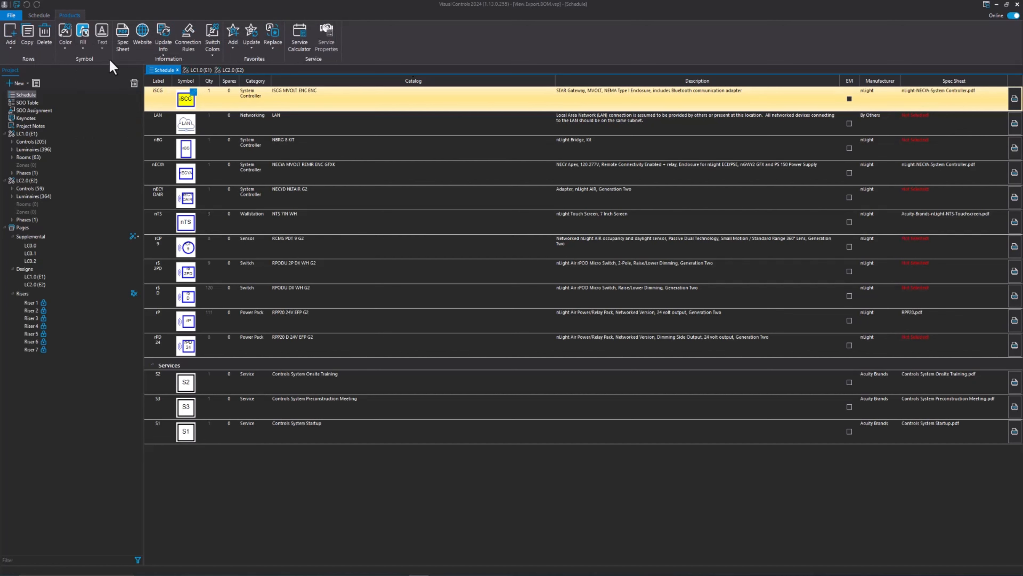
pyautogui.click(83, 46)
pyautogui.click(77, 66)
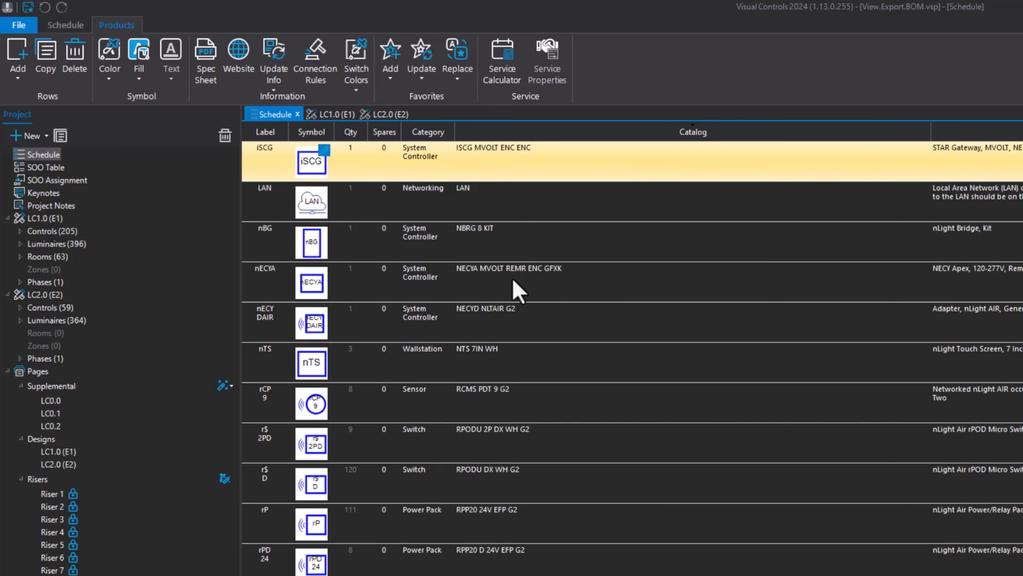
# - Refresh the product information of the nBG system controller (NBRG 8 KIT) from Acuity Brands
pyautogui.click(518, 252)
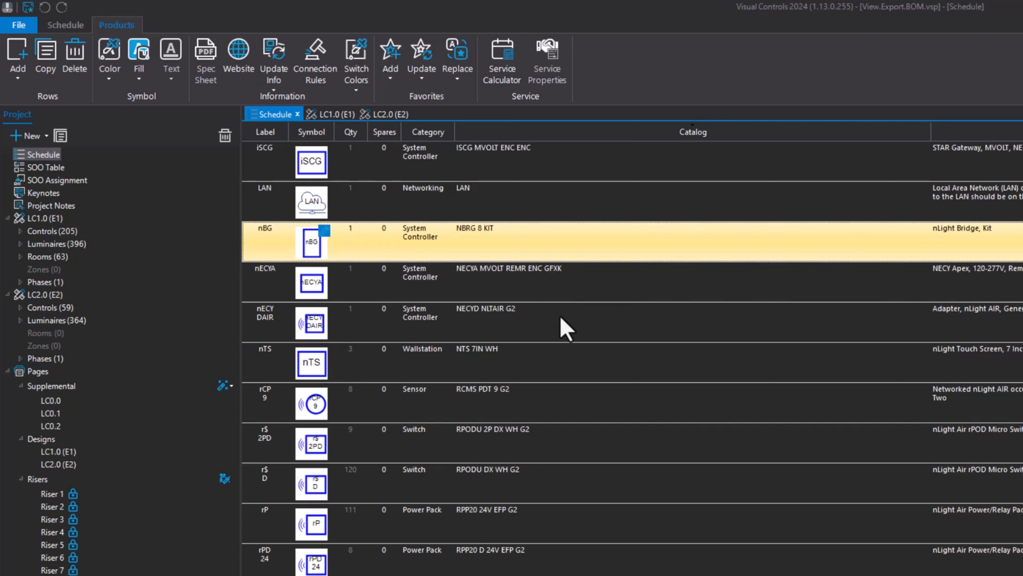
pyautogui.click(516, 239)
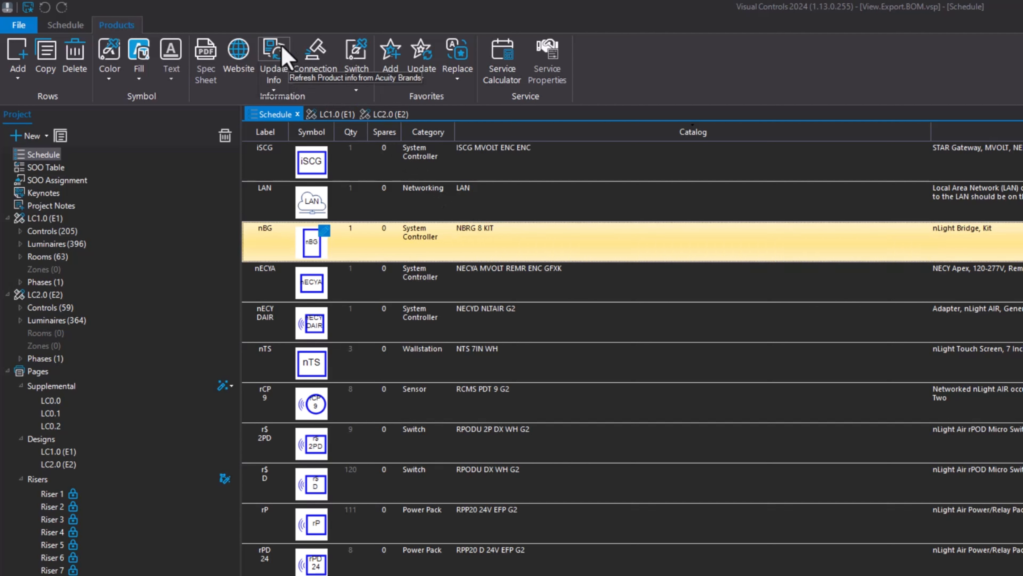
pyautogui.click(282, 56)
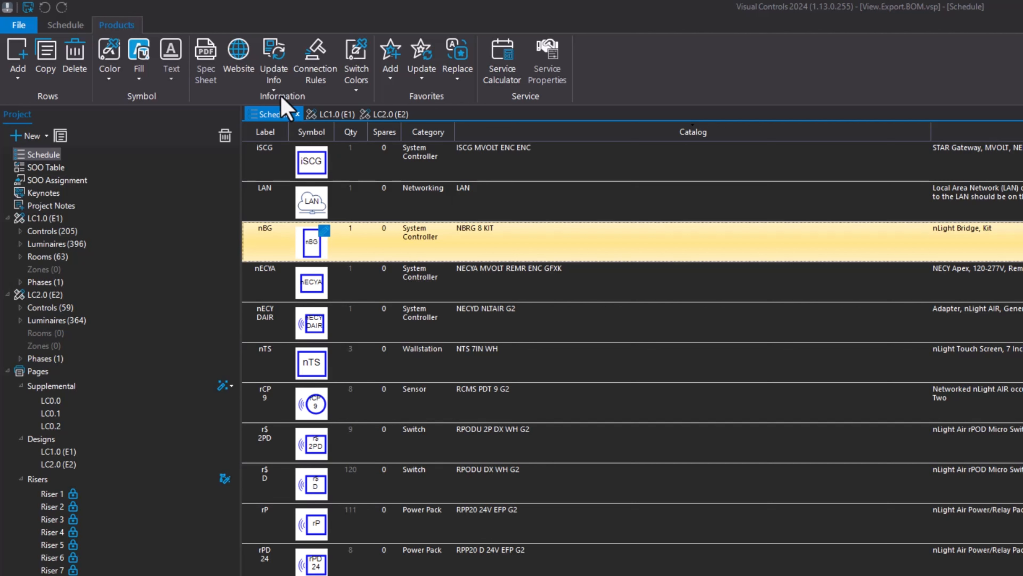
pyautogui.click(271, 57)
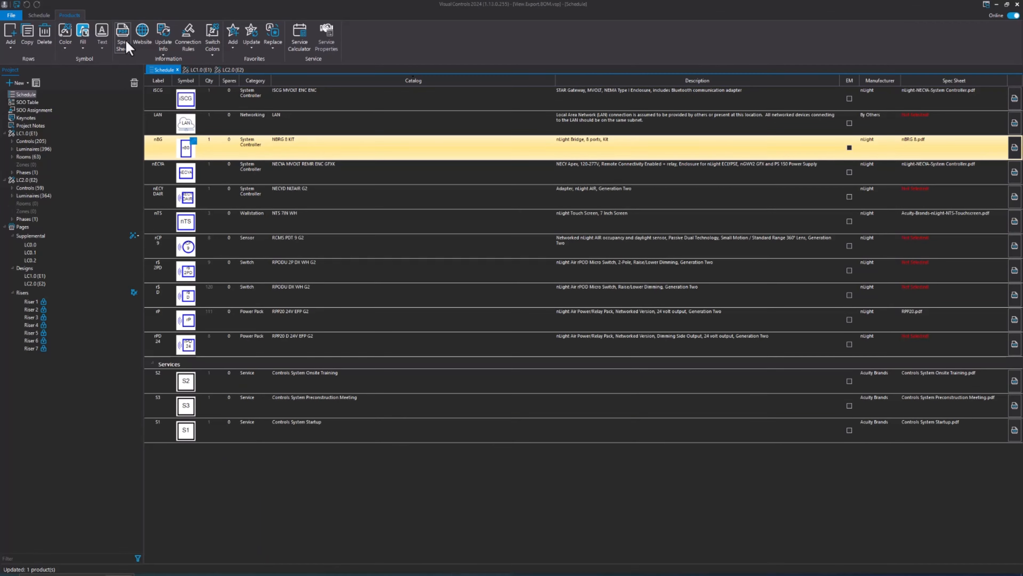
# - View the spec sheet of the nBG system controller, look through its first page and close it
pyautogui.click(126, 41)
pyautogui.scroll(-8, 700, 228)
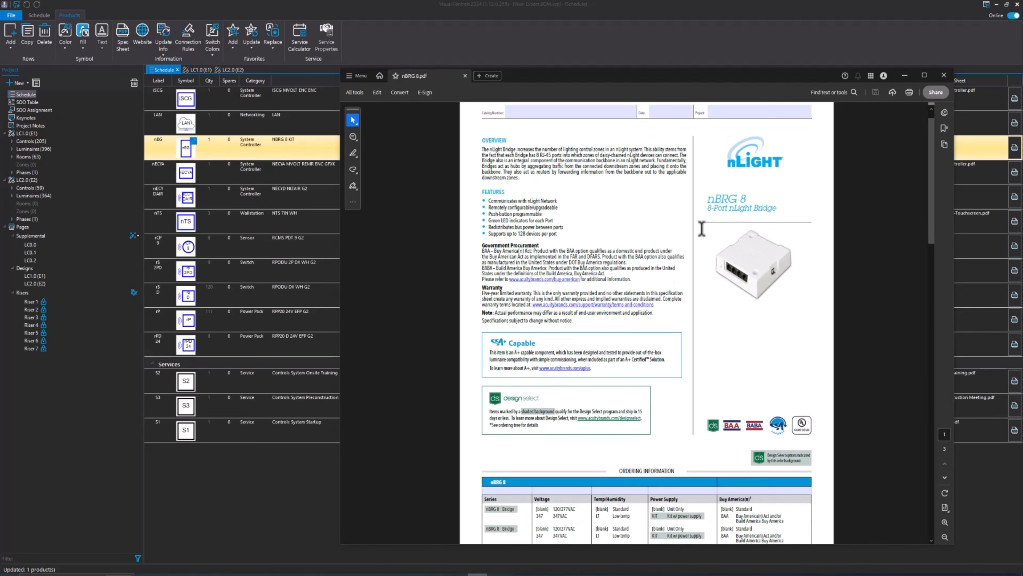
pyautogui.scroll(4, 700, 227)
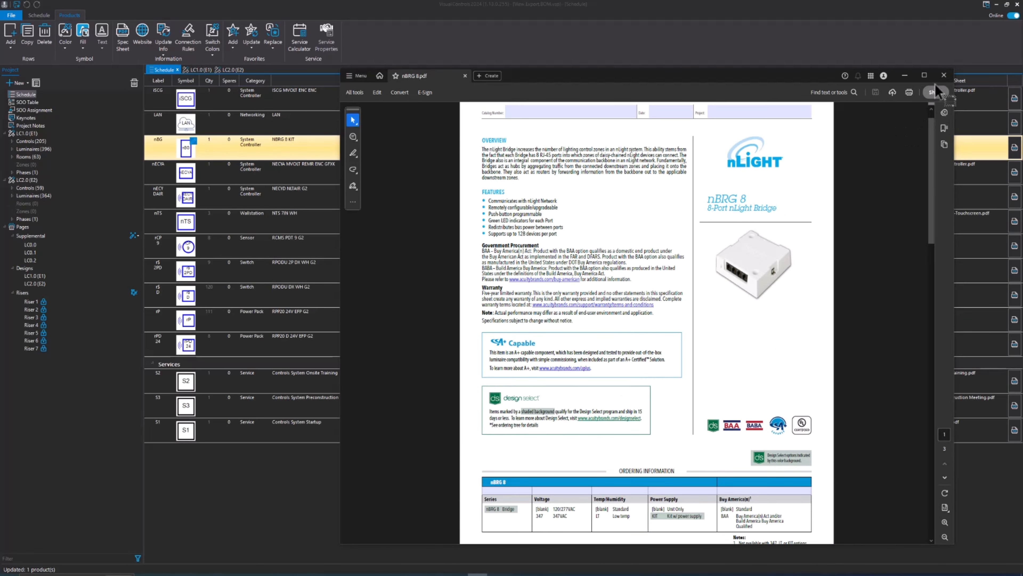
pyautogui.click(939, 75)
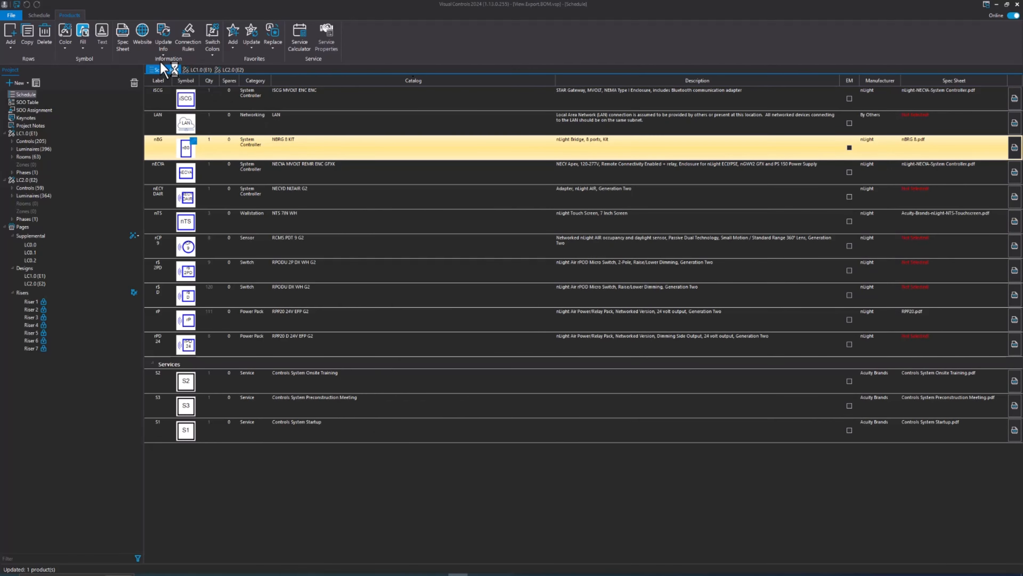
# - Review the nBG product's connection rules and close them without applying changes
pyautogui.click(182, 37)
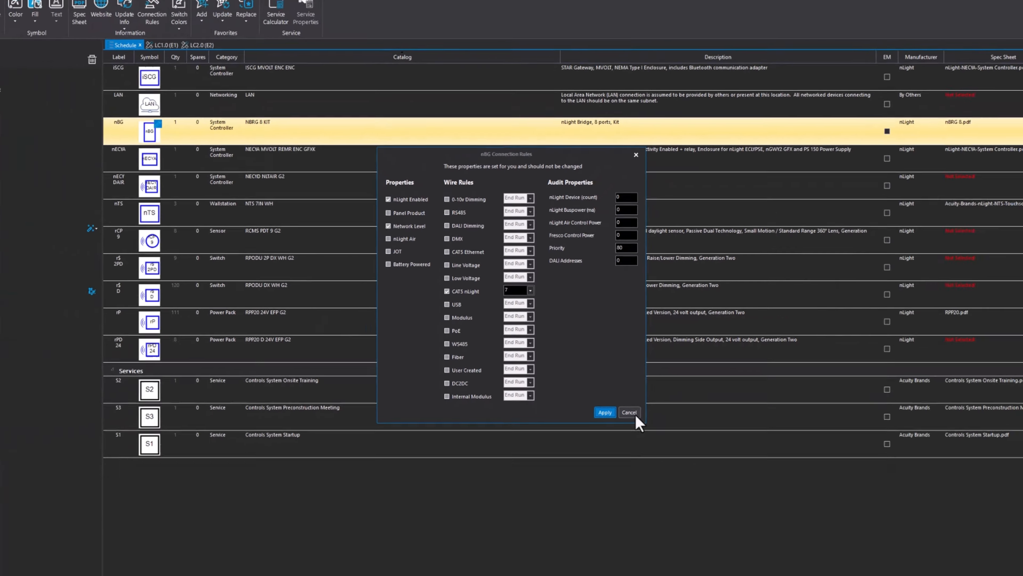
pyautogui.click(629, 413)
pyautogui.click(271, 137)
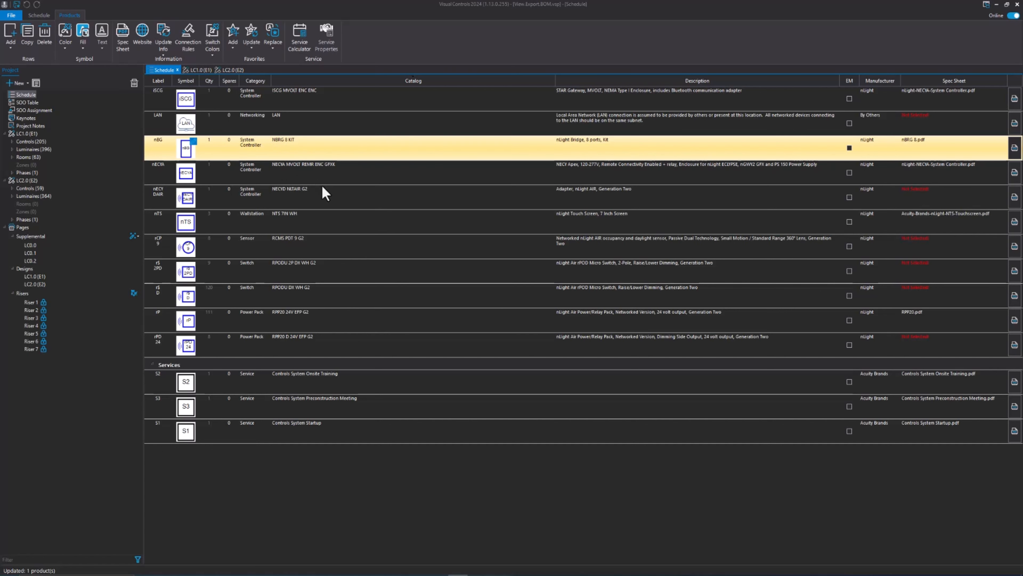
# - Switch the product color of the RPODU DX WH G2 switch to WH
pyautogui.click(303, 297)
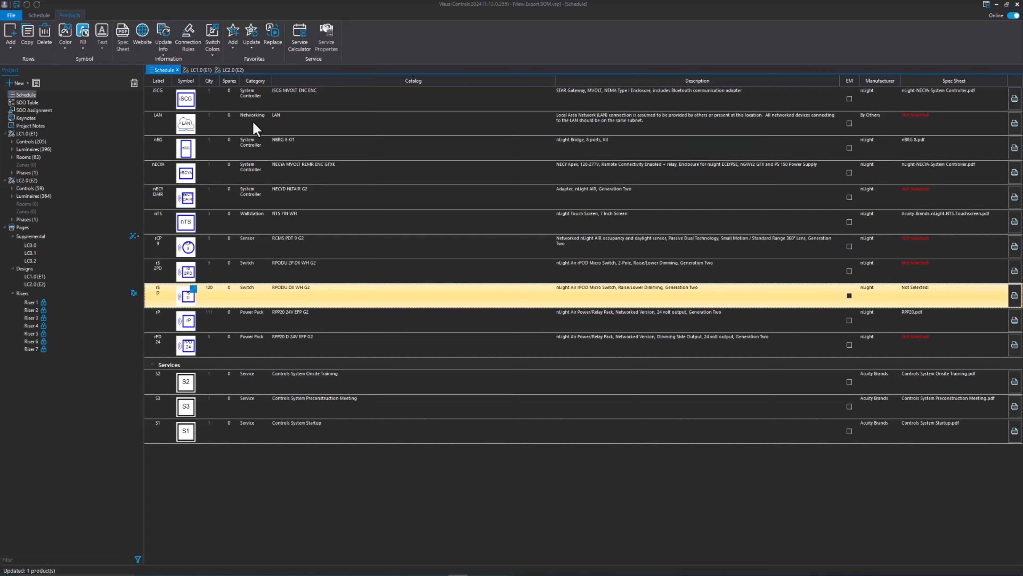
pyautogui.click(212, 45)
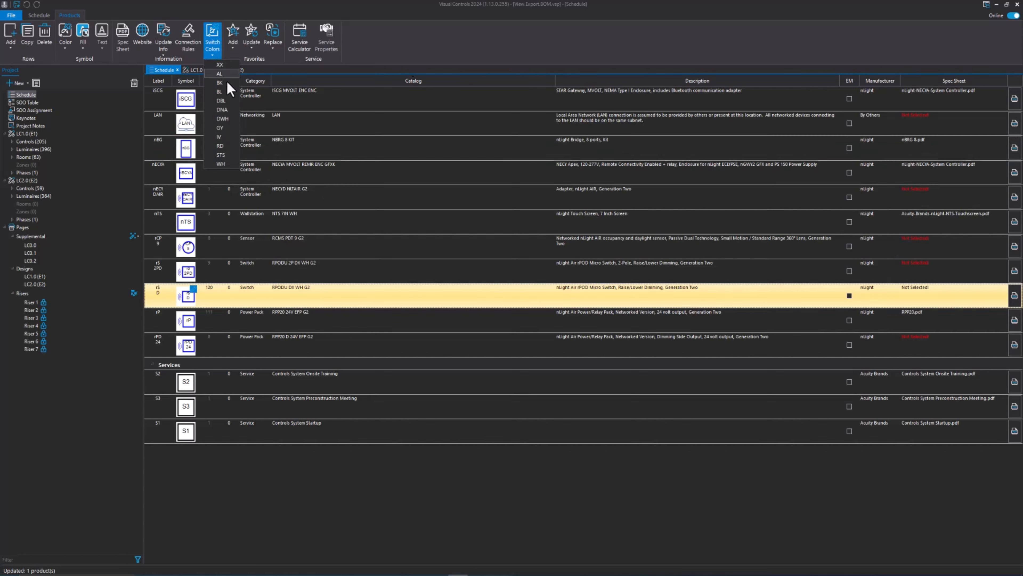
pyautogui.click(221, 164)
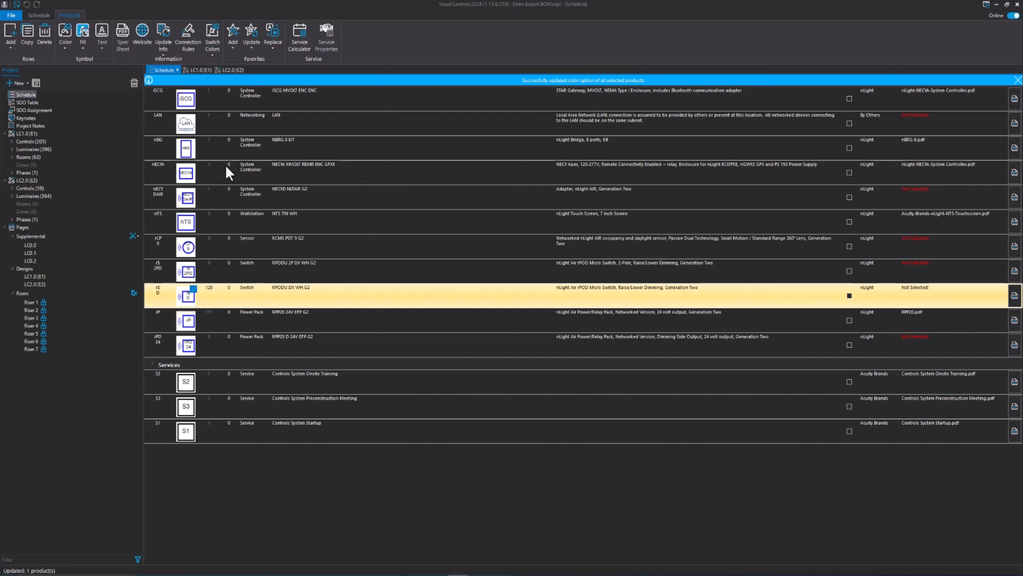
pyautogui.click(277, 299)
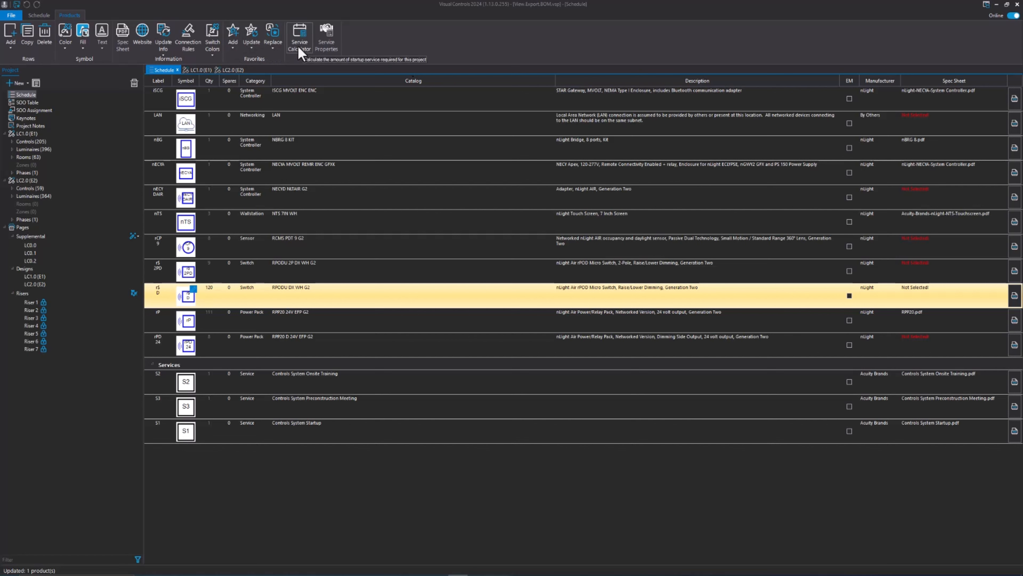
# - Examine the service properties of Controls System Onsite Training, including the location choices, and cancel without changes
pyautogui.click(331, 388)
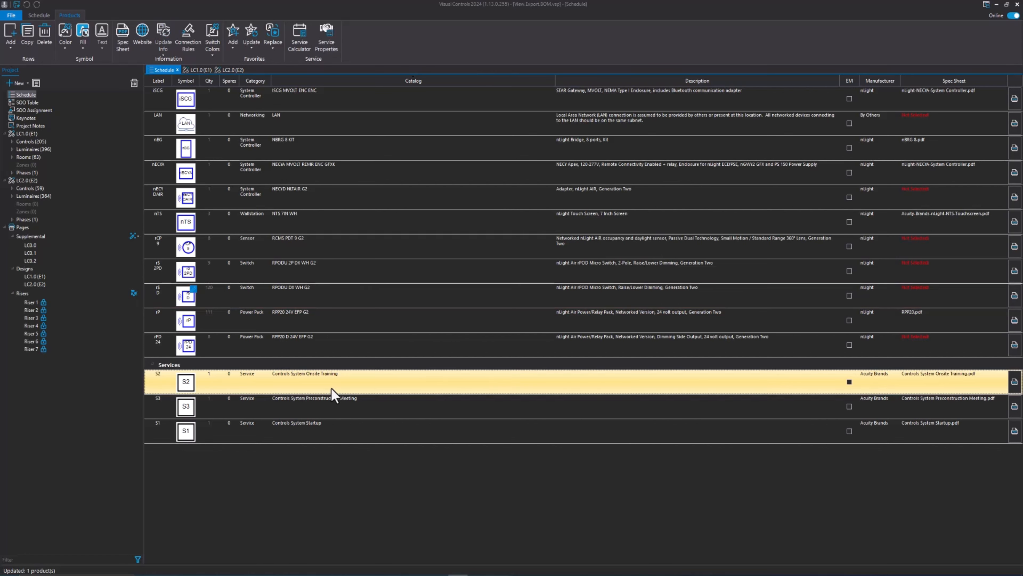
pyautogui.click(334, 46)
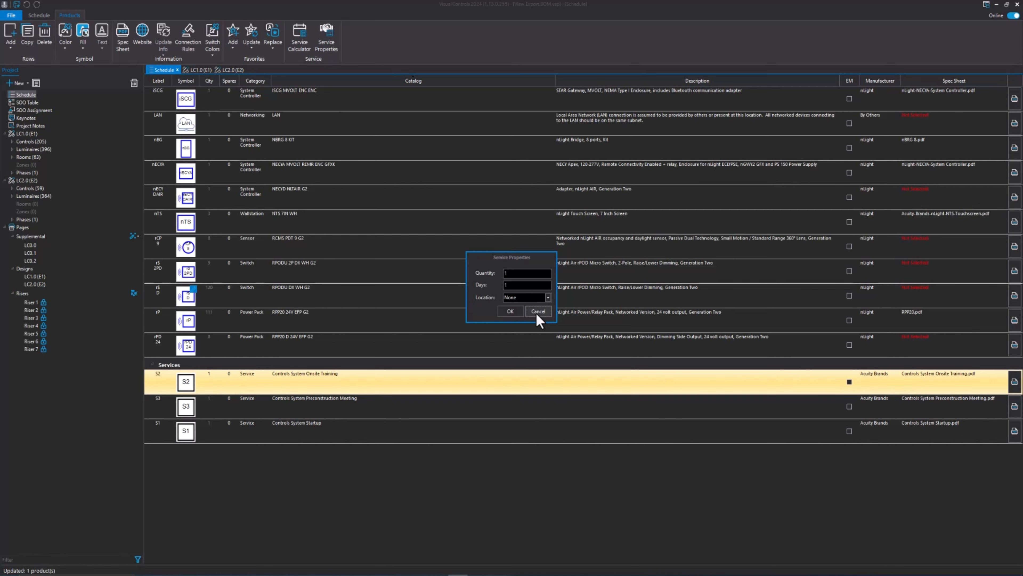
pyautogui.click(548, 297)
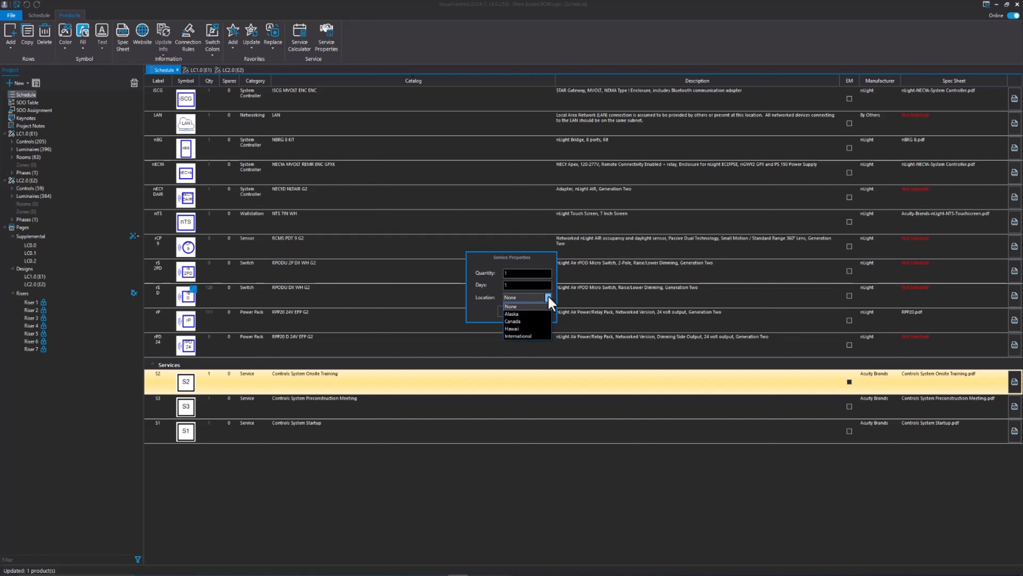
pyautogui.click(547, 306)
pyautogui.click(539, 311)
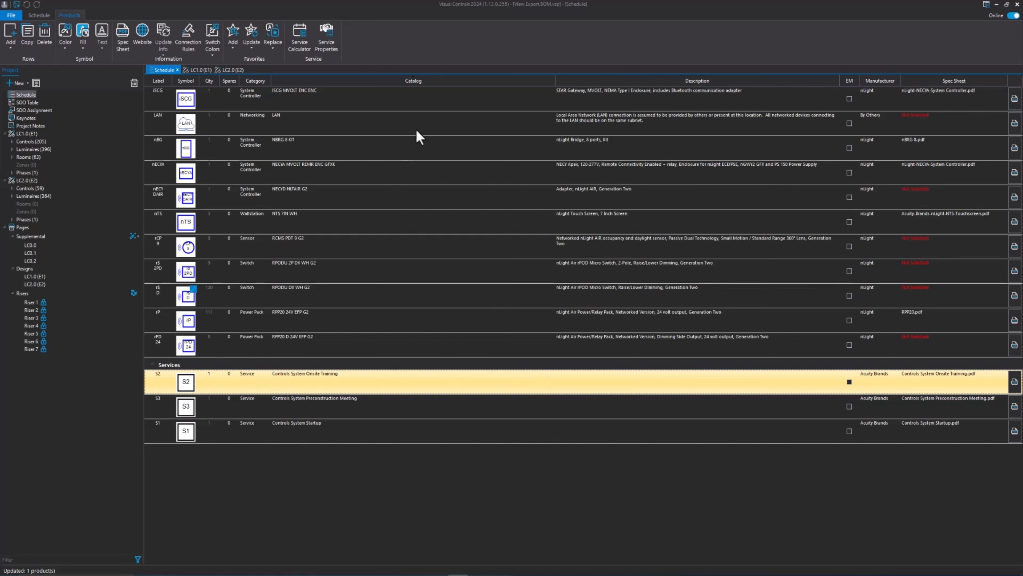
pyautogui.scroll(1, 483, 59)
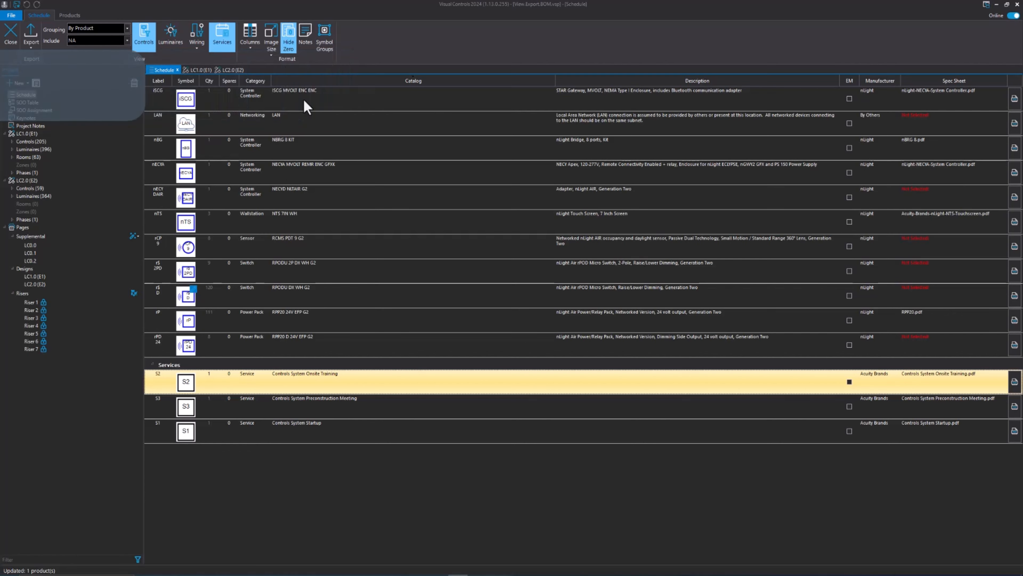
# - Open the nBG label for editing, view the nBG symbol in the symbol editor and return to the schedule
pyautogui.click(159, 141)
pyautogui.click(159, 142)
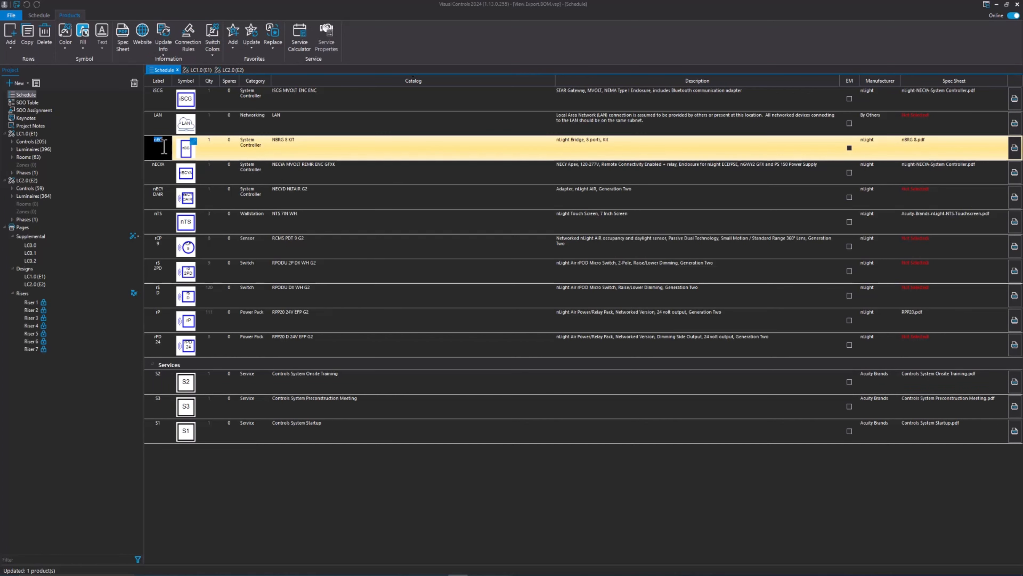
pyautogui.click(166, 149)
pyautogui.click(194, 141)
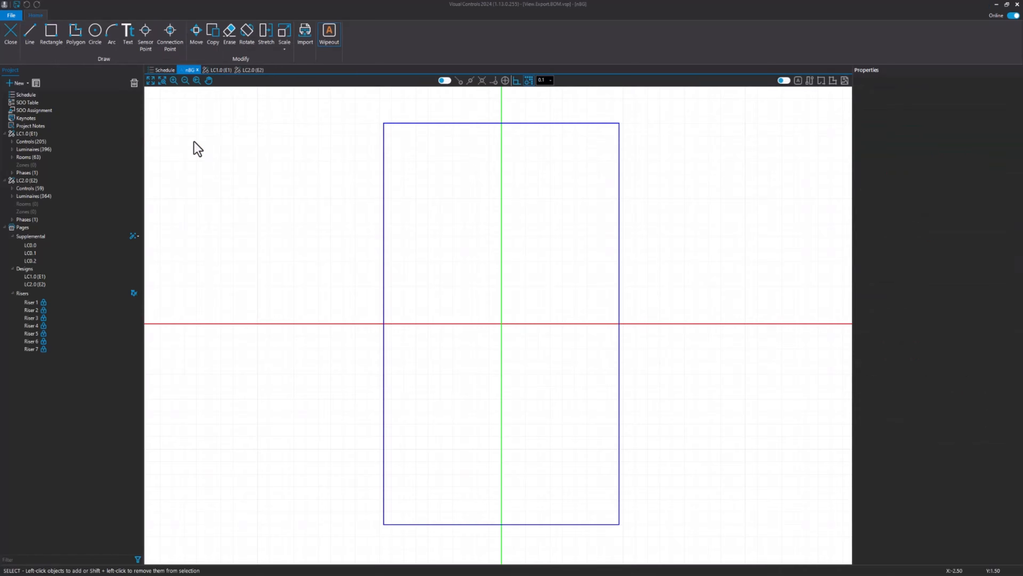
pyautogui.click(385, 209)
pyautogui.click(420, 211)
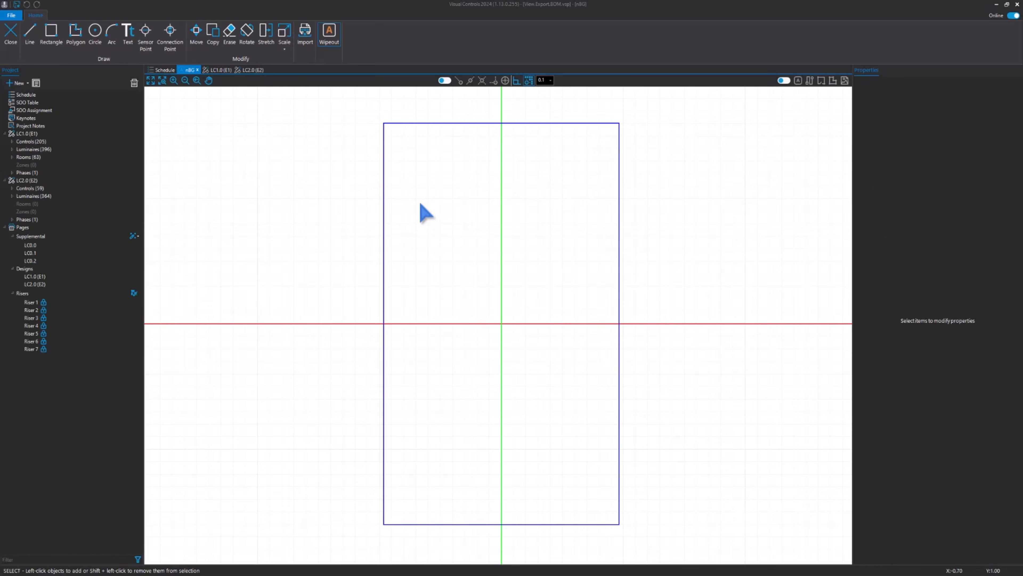
pyautogui.hotkey('ctrl', 'F4')
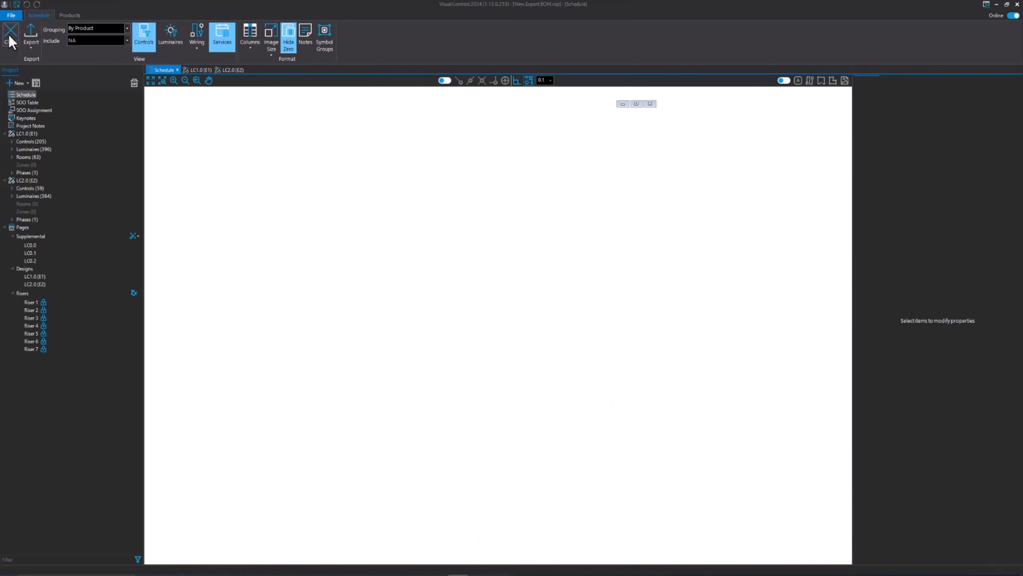
# - Examine the absolute and percent options for the nBG product's spares and cancel without changes
pyautogui.click(213, 150)
pyautogui.click(226, 144)
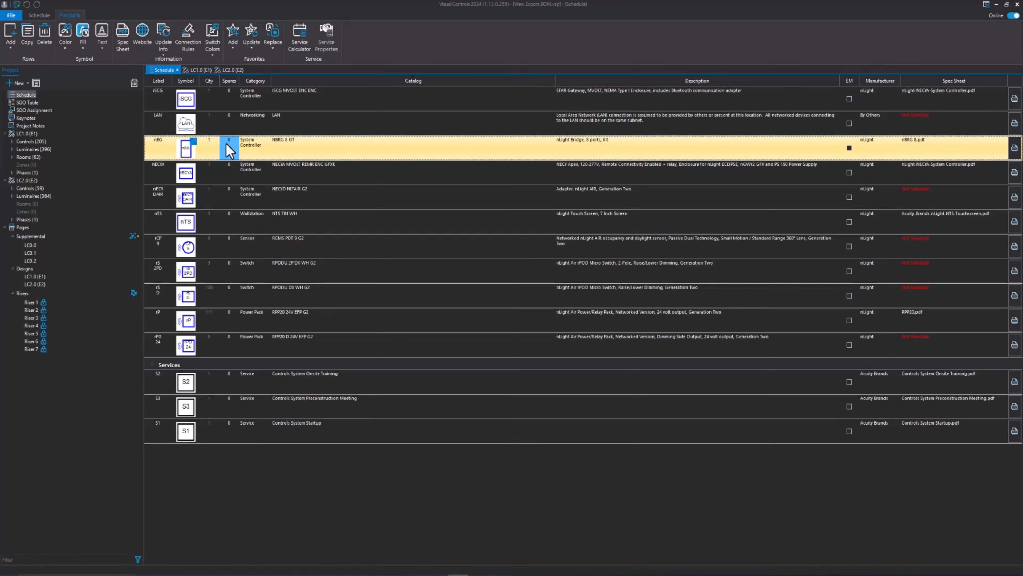
pyautogui.click(230, 143)
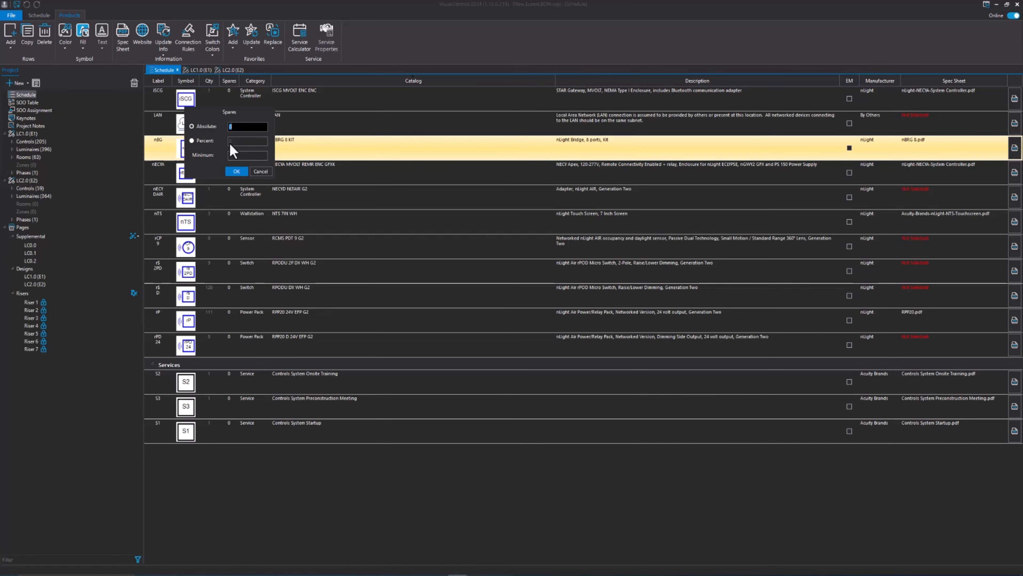
pyautogui.click(204, 139)
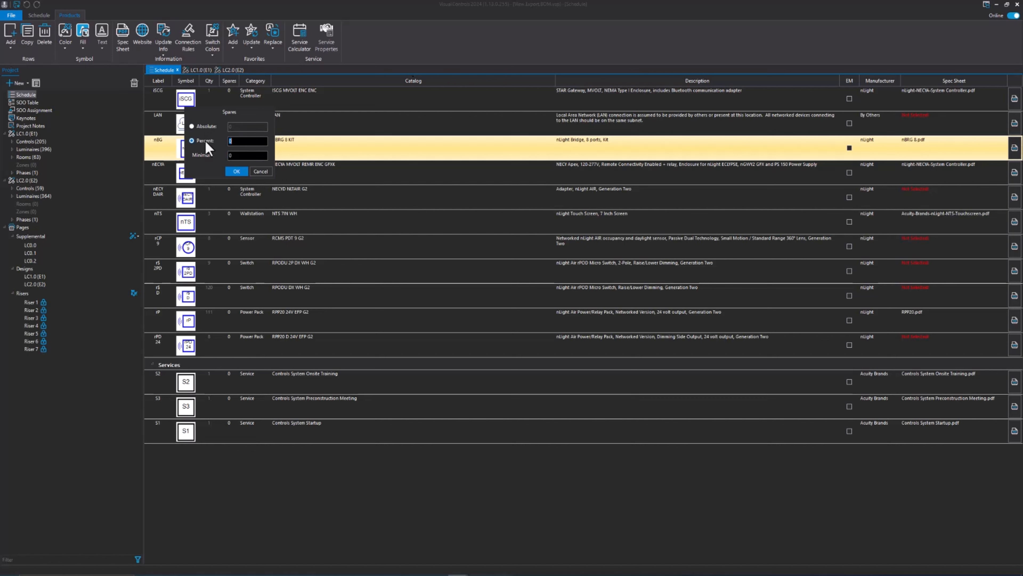
pyautogui.click(205, 126)
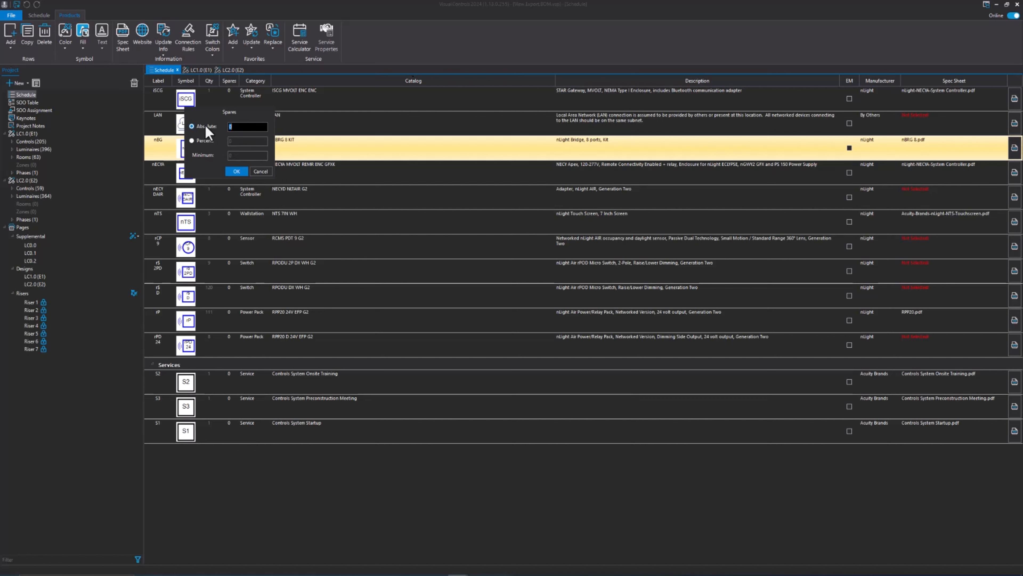
pyautogui.click(255, 171)
# - Choose System Controller as the category of the nBG product
pyautogui.click(256, 146)
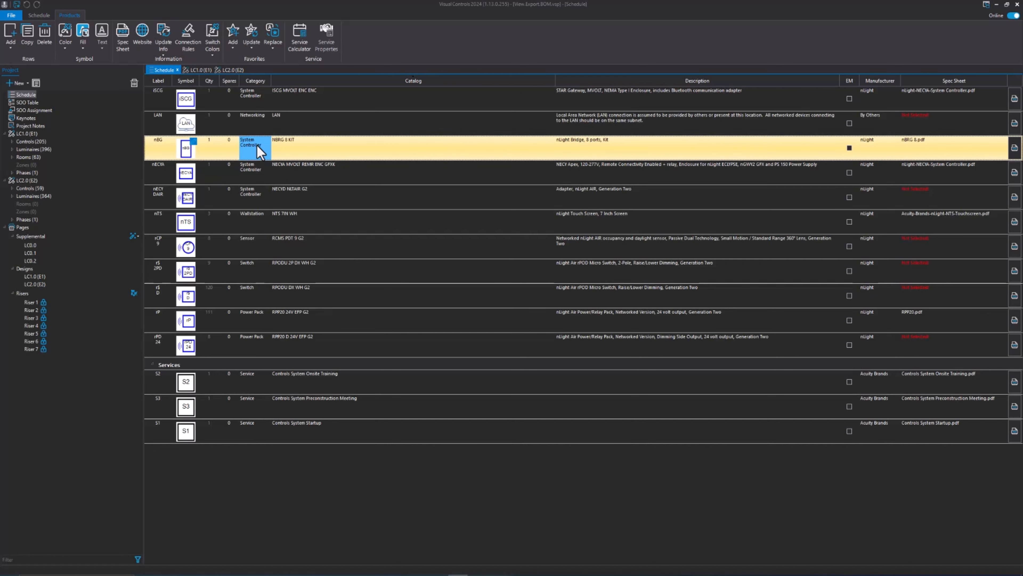
pyautogui.click(258, 152)
pyautogui.click(268, 143)
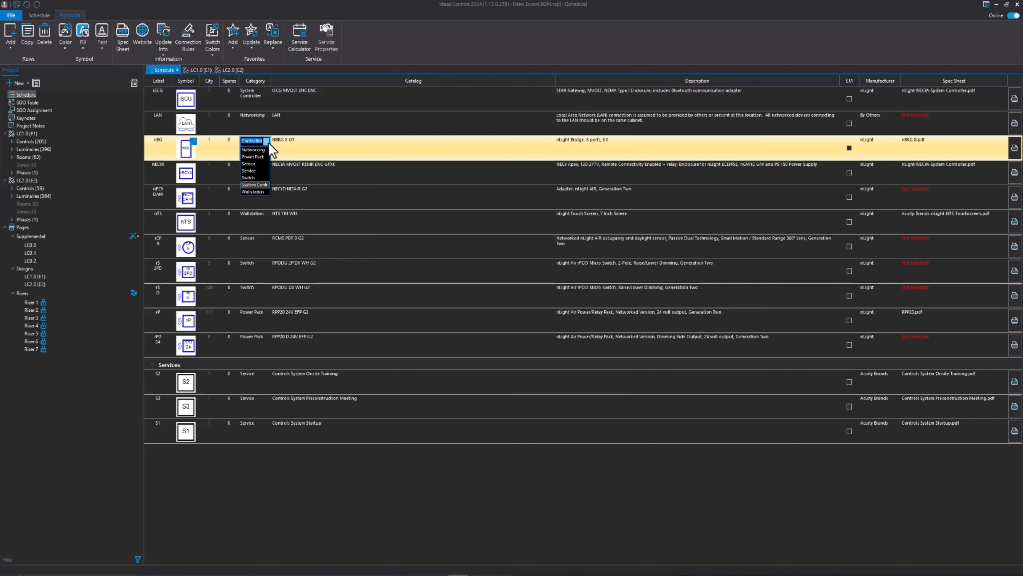
pyautogui.click(253, 185)
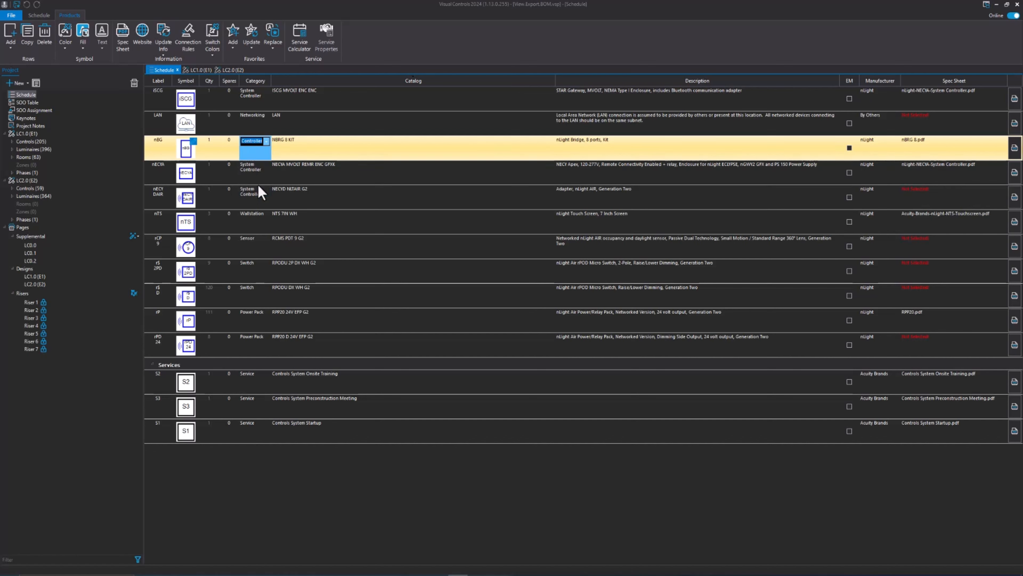
# - Open the nBG product's catalog number and description for editing, leaving their text as is
pyautogui.click(310, 149)
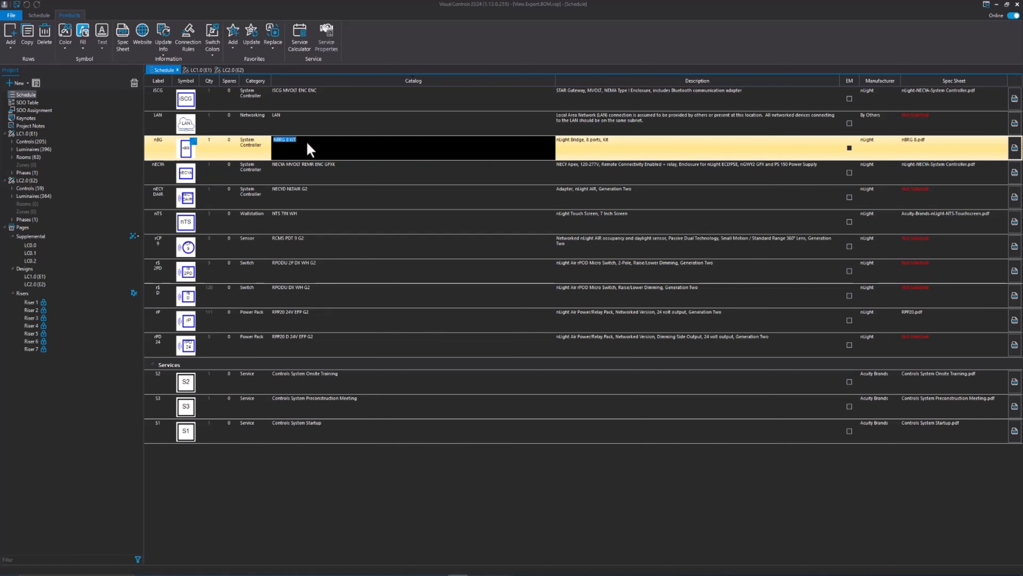
pyautogui.click(306, 141)
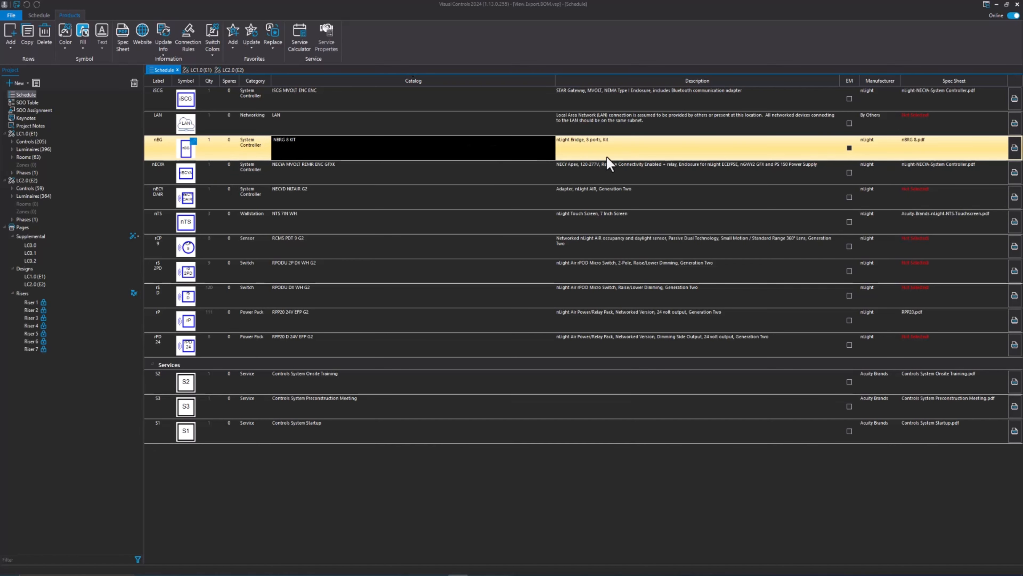
pyautogui.click(626, 155)
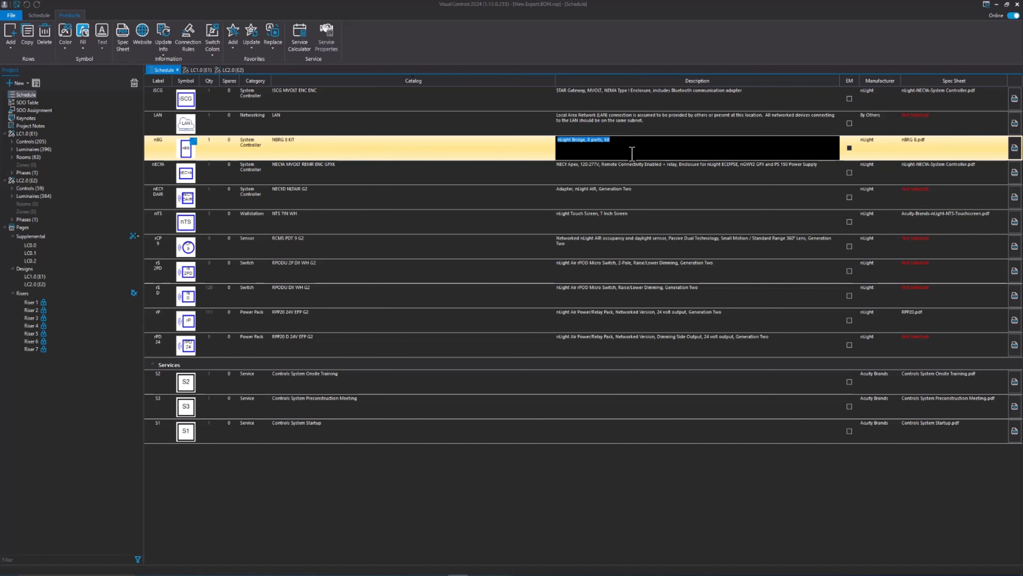
pyautogui.click(850, 148)
# - View the spec sheet of the rP power pack (RPP20 24V EFP G2) and close it
pyautogui.click(313, 319)
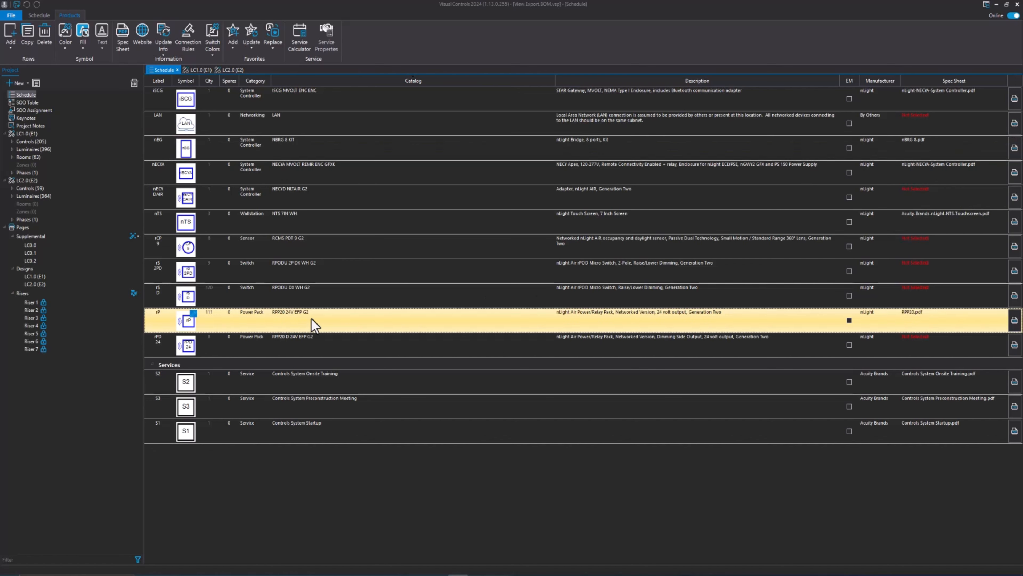
pyautogui.click(850, 320)
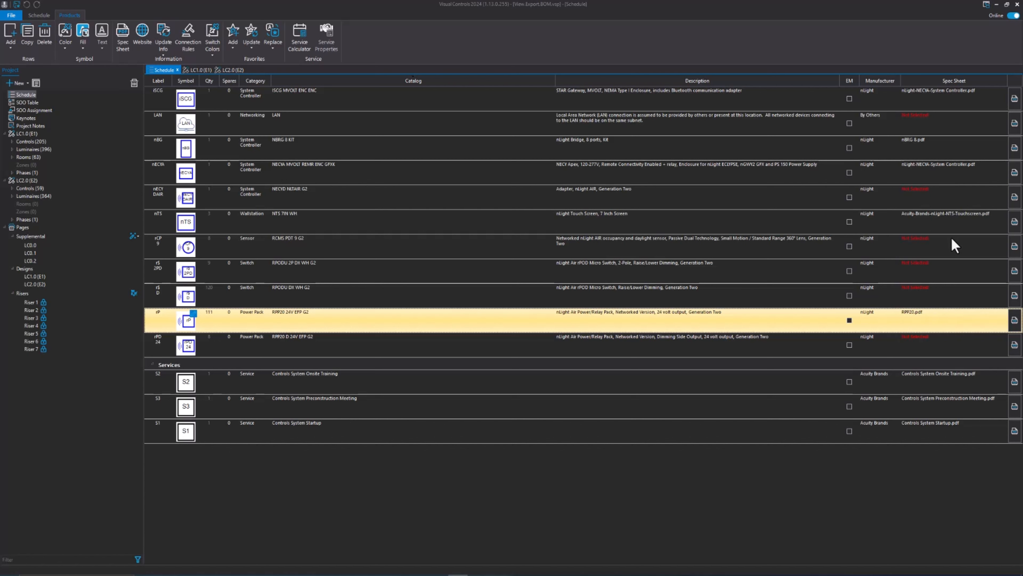
pyautogui.click(1015, 320)
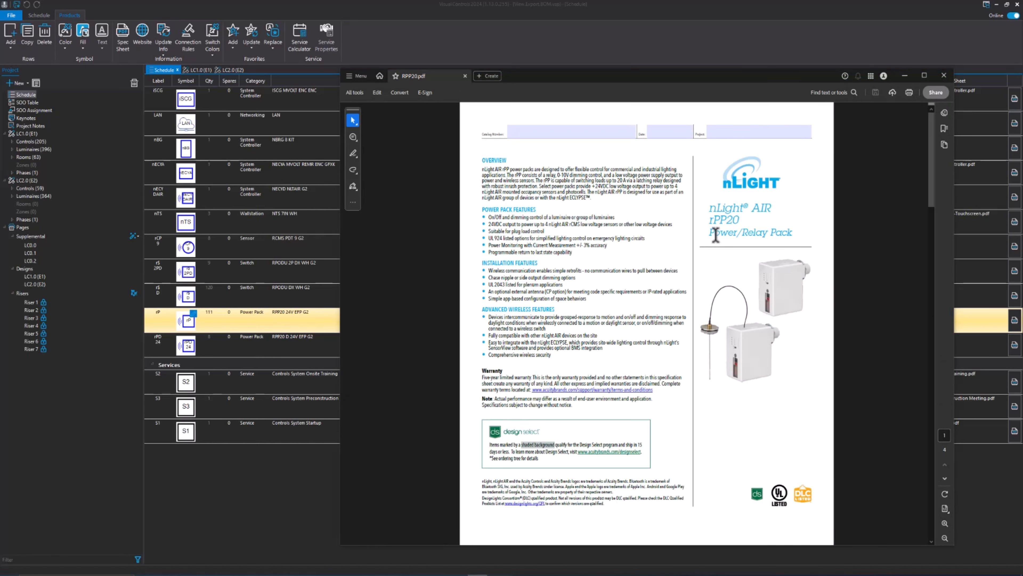
pyautogui.click(944, 76)
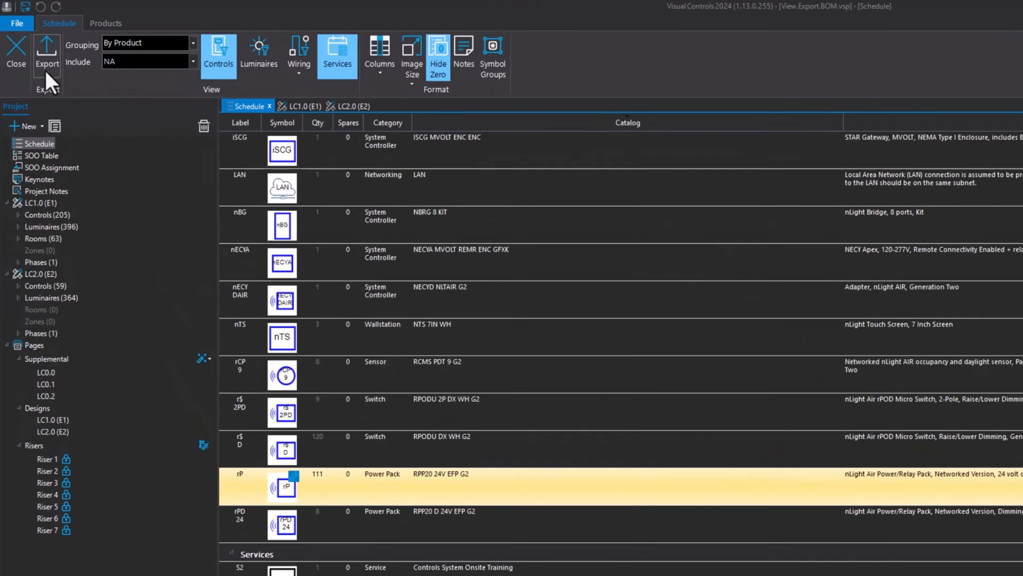
# - Review the available export formats for the schedule
pyautogui.click(46, 73)
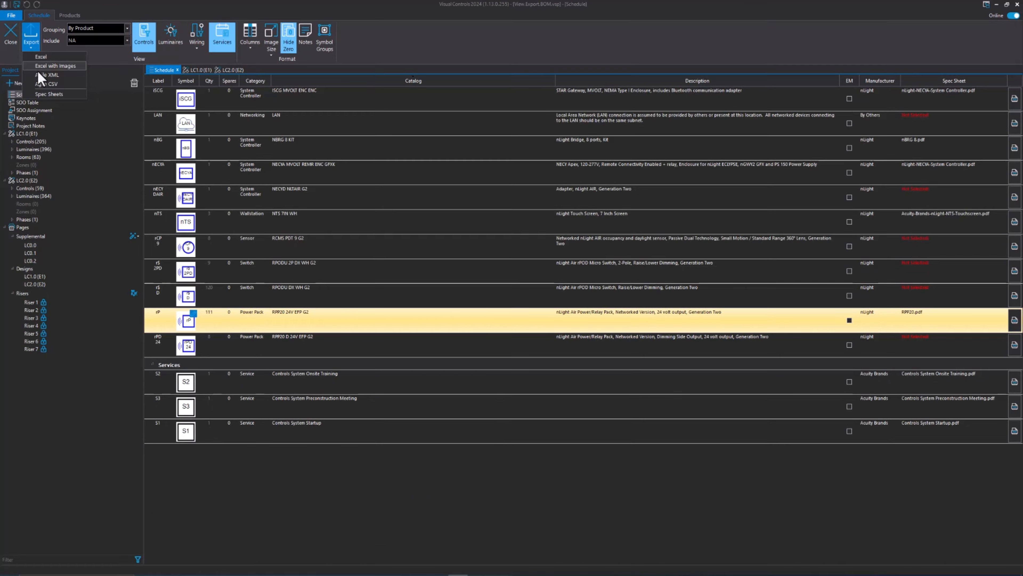
pyautogui.click(60, 116)
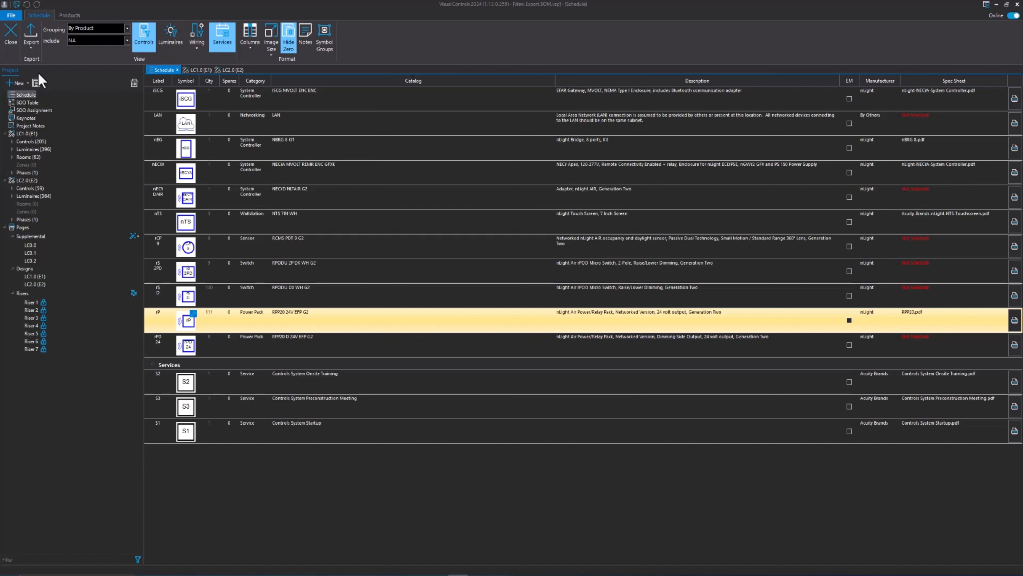